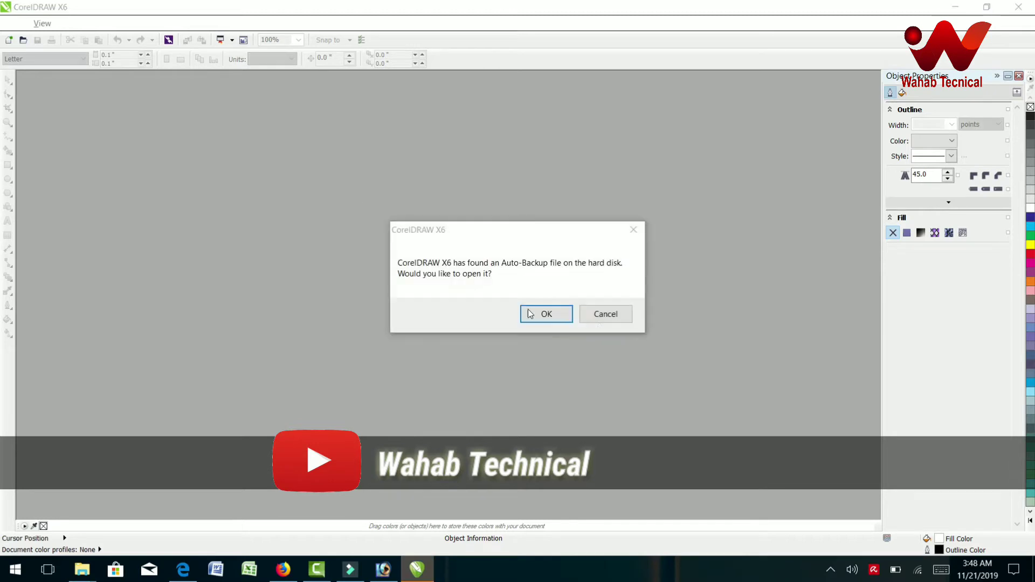
# Step: Decline opening the auto-backup file and create a new portrait A4 document in CMYK at 300 dpi
pyautogui.click(606, 313)
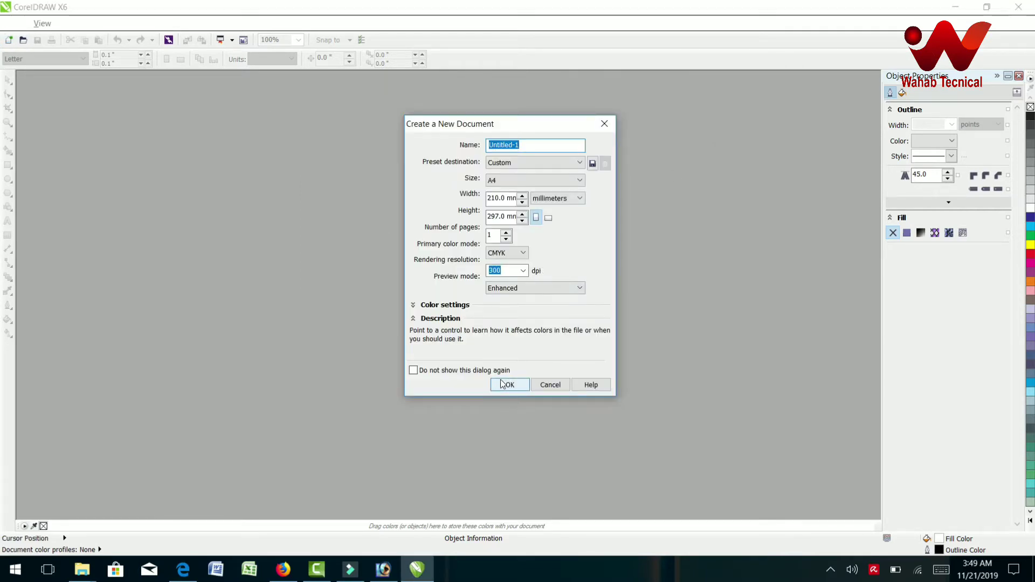
pyautogui.click(502, 385)
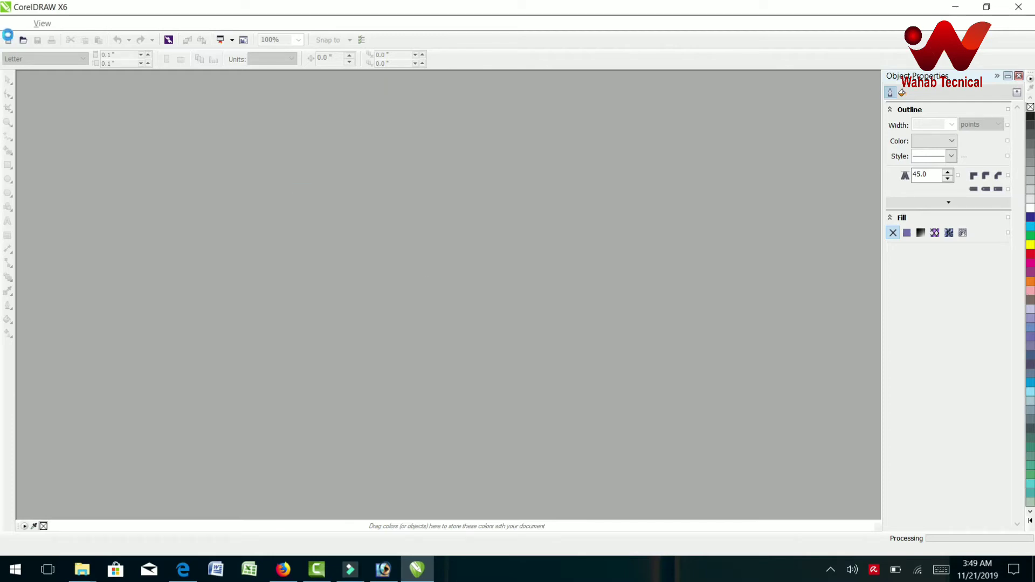
pyautogui.click(8, 39)
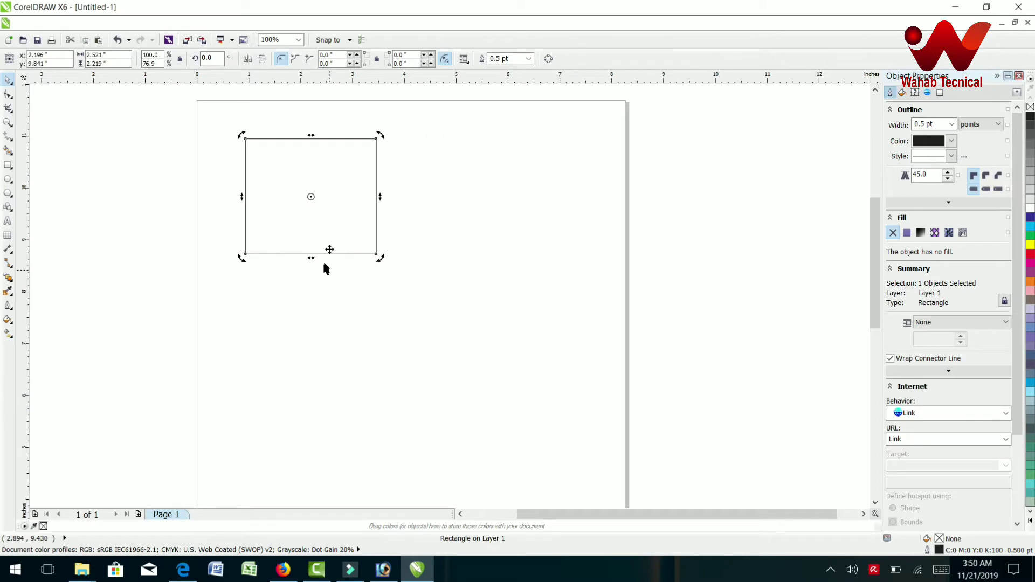
# Step: Stretch a rectangle downward from the shared top edge so it forms a strip beneath the upper rectangle
pyautogui.click(326, 246)
pyautogui.click(303, 257)
pyautogui.click(330, 233)
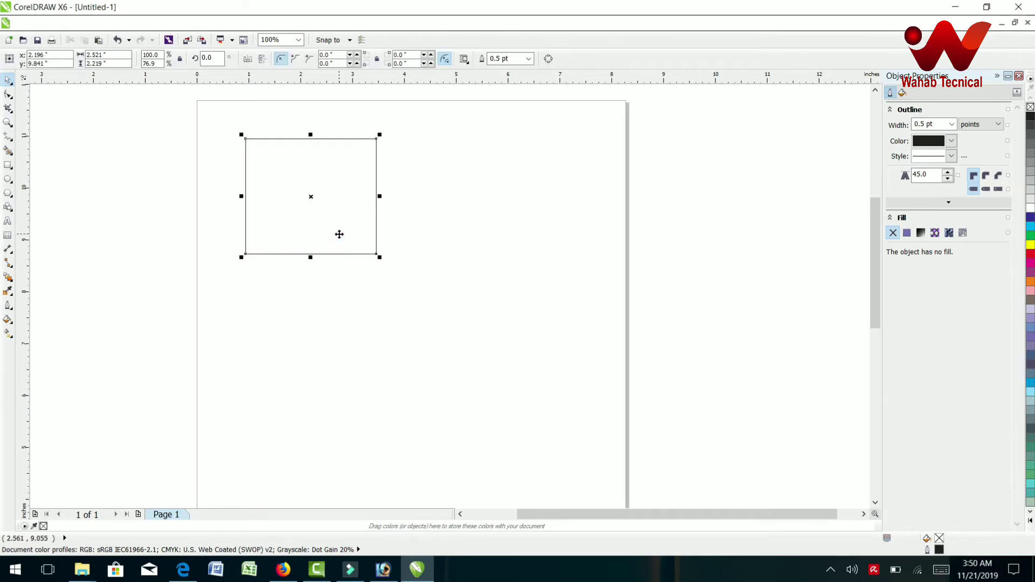
pyautogui.moveTo(312, 258); pyautogui.dragTo(338, 286)
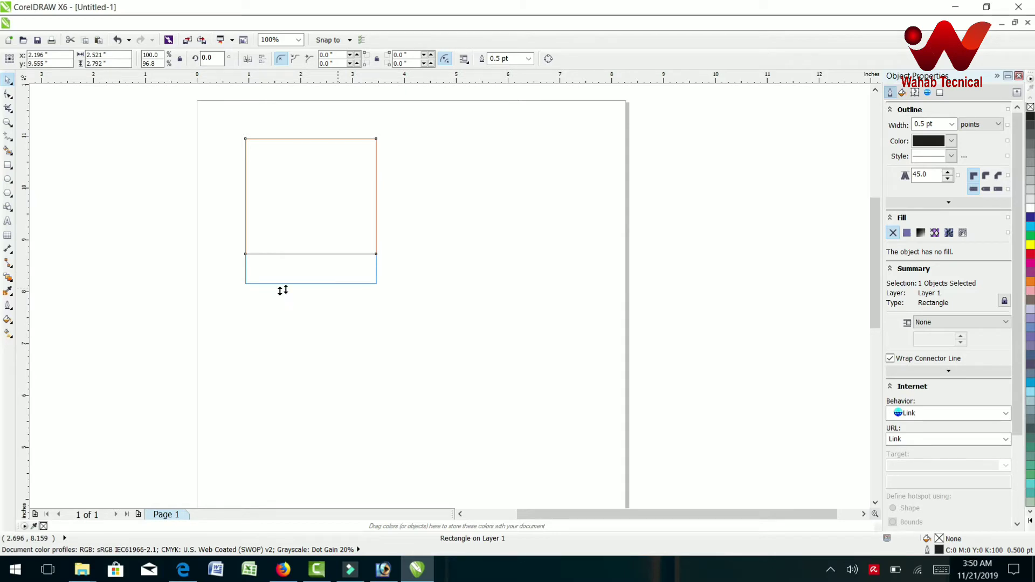
pyautogui.click(282, 291)
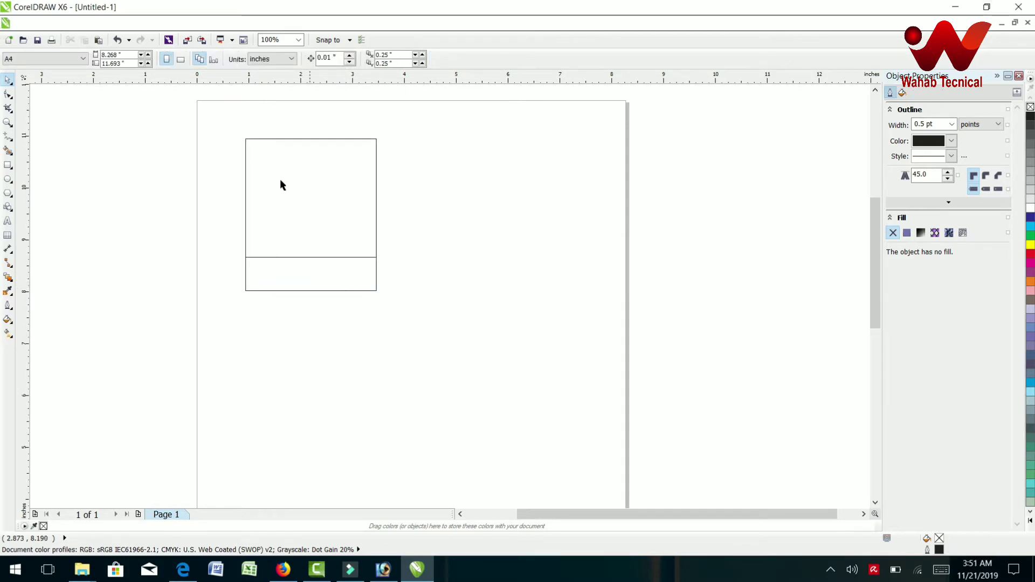
# Step: Select both rectangles and enlarge them together to about 3.31 by 3.84 inches
pyautogui.moveTo(208, 121); pyautogui.dragTo(420, 340)
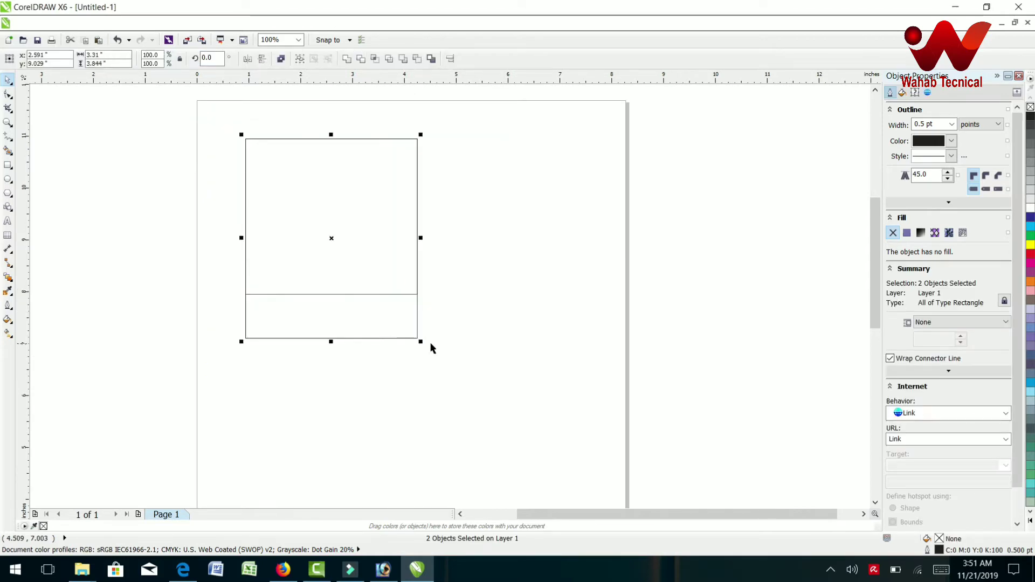
pyautogui.click(480, 351)
pyautogui.click(344, 224)
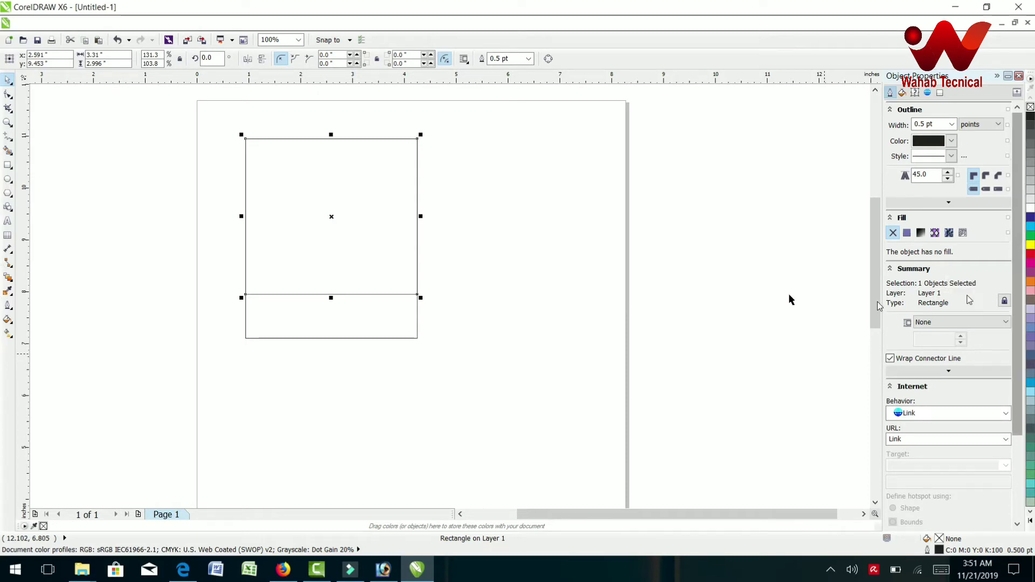
pyautogui.click(491, 251)
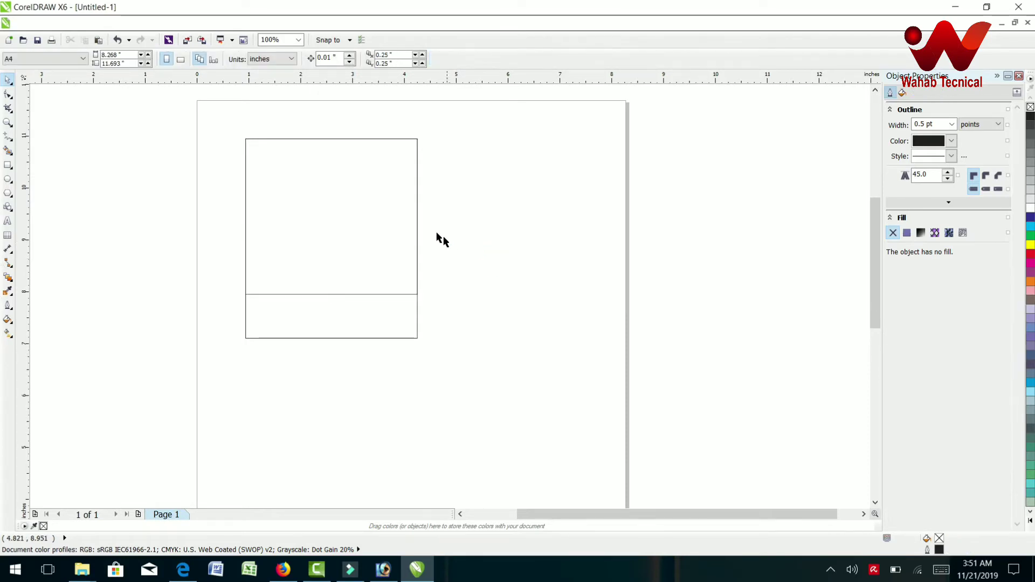
# Step: Add the artistic text WT beside the page's left edge and enlarge it to about 128.6 pt
pyautogui.click(8, 221)
pyautogui.click(141, 324)
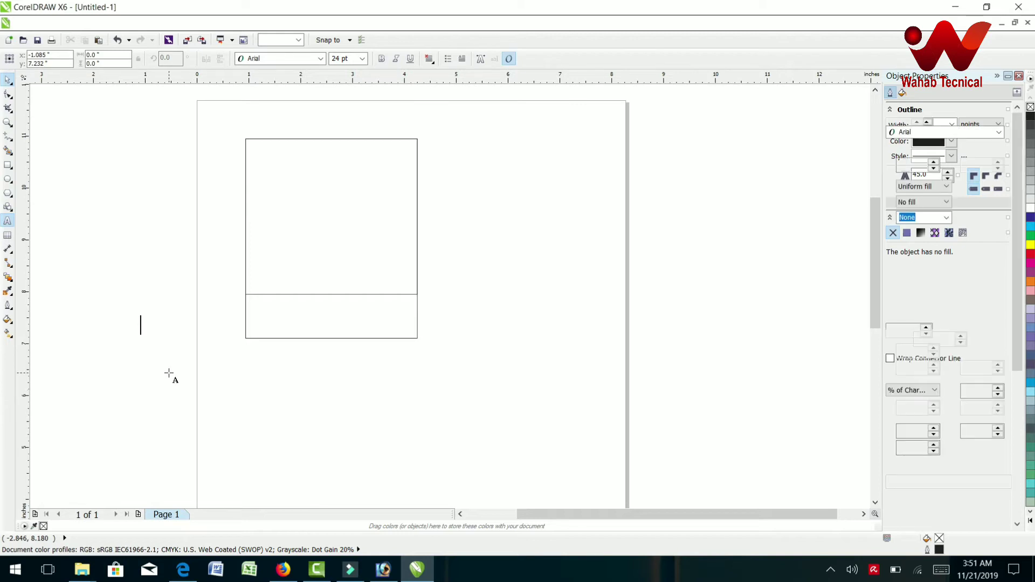
pyautogui.write('WT')
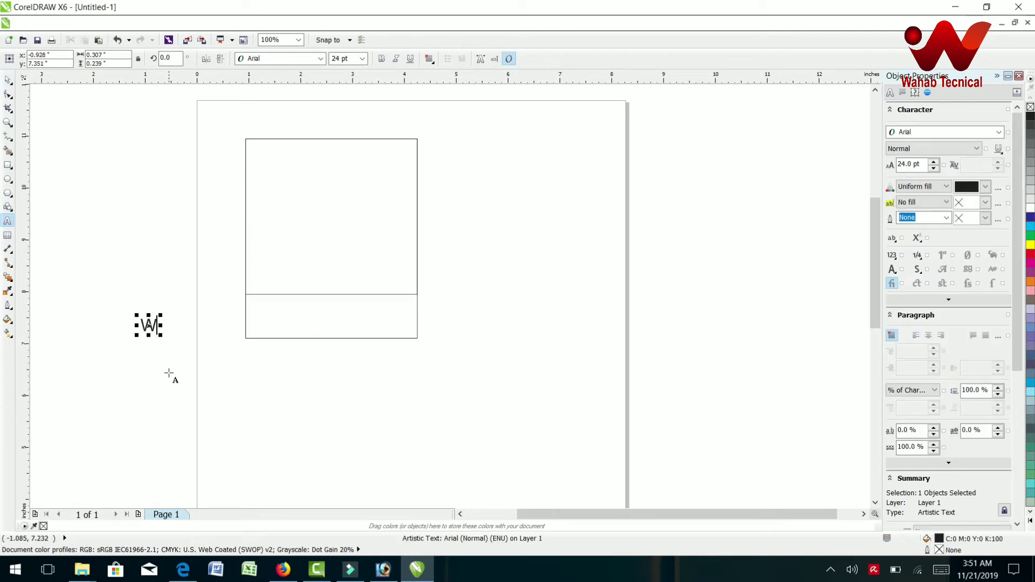
pyautogui.press('Escape')
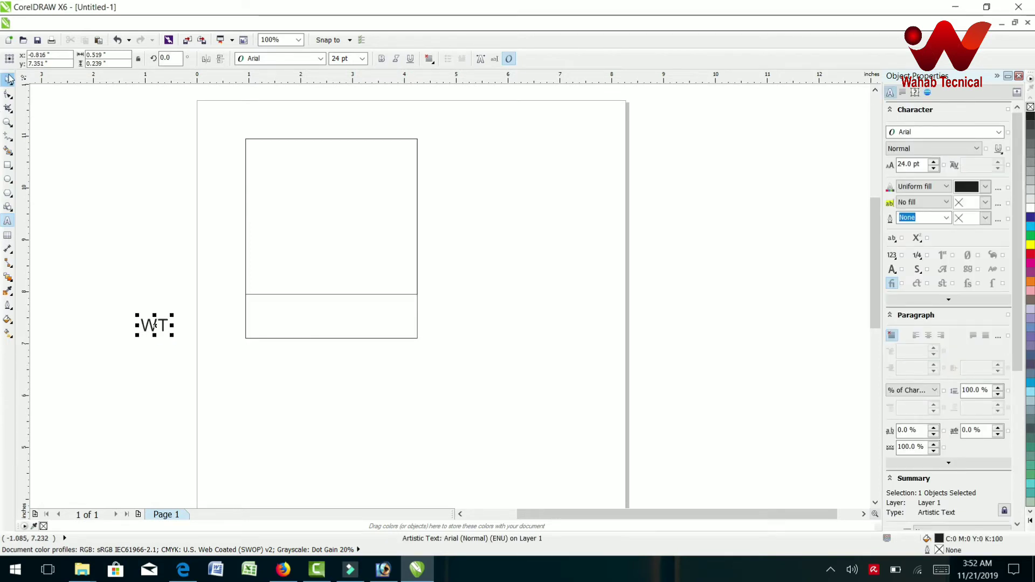
pyautogui.click(7, 78)
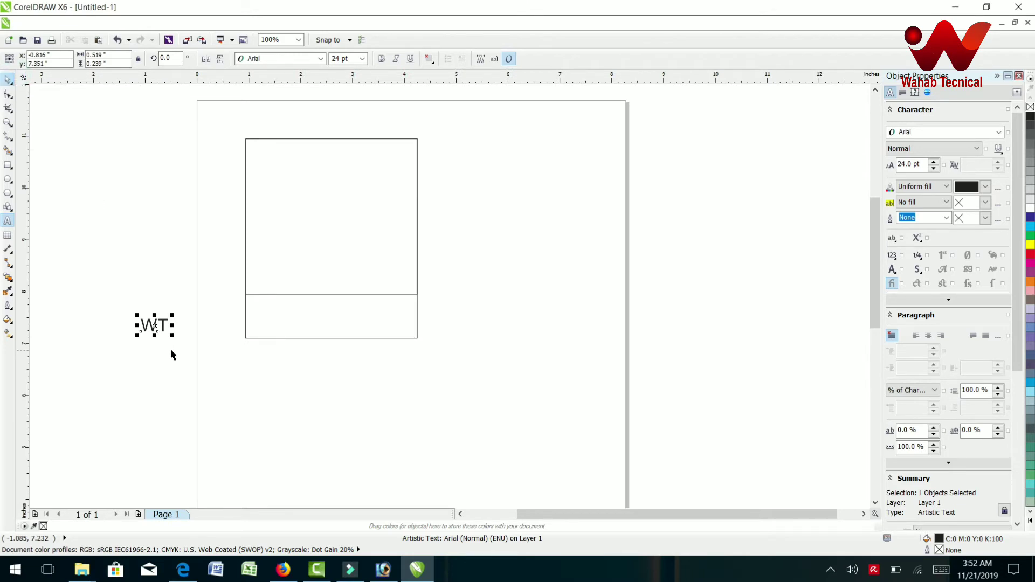
pyautogui.click(184, 347)
pyautogui.moveTo(104, 282); pyautogui.dragTo(289, 430)
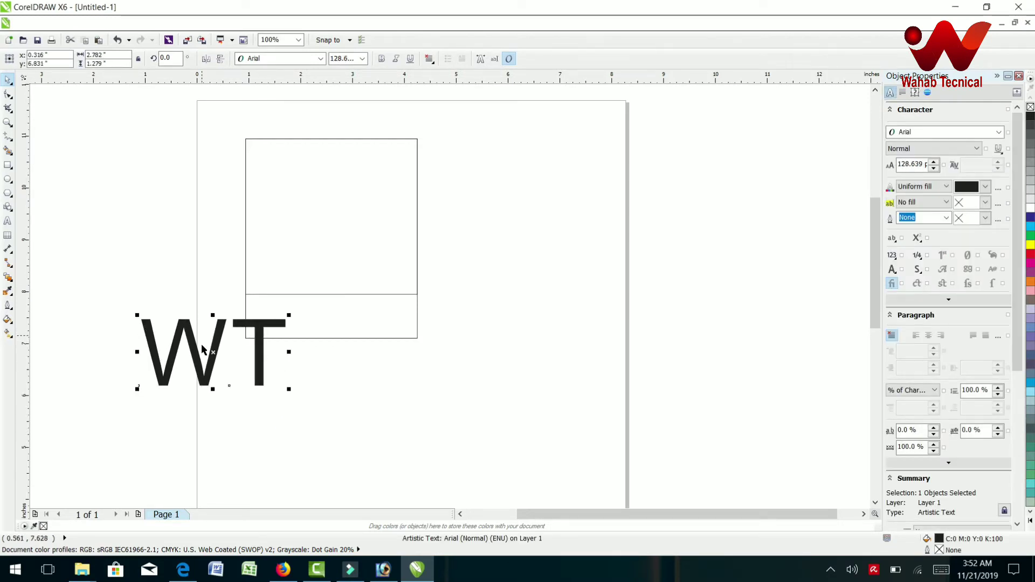
pyautogui.click(319, 60)
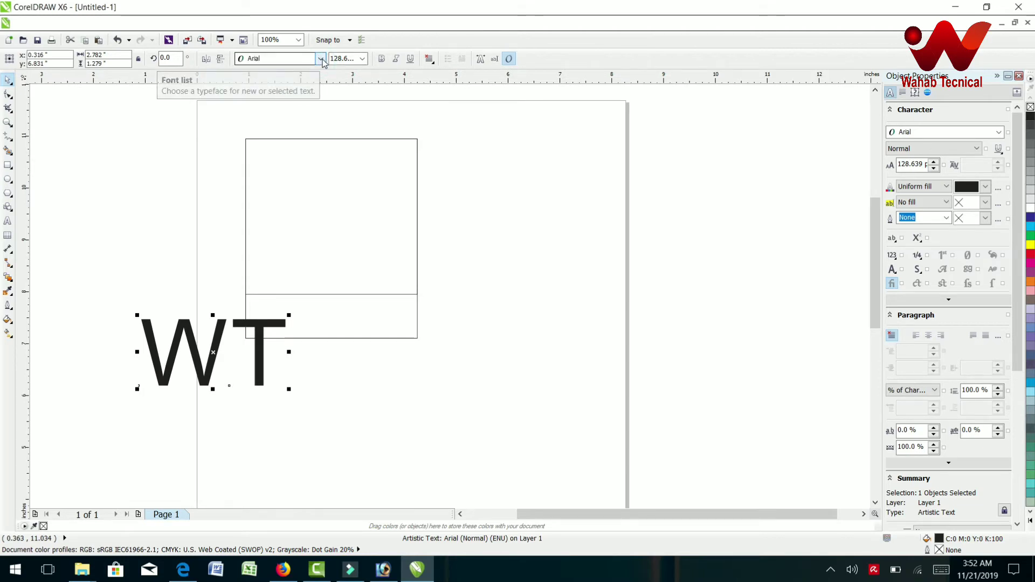
pyautogui.click(321, 59)
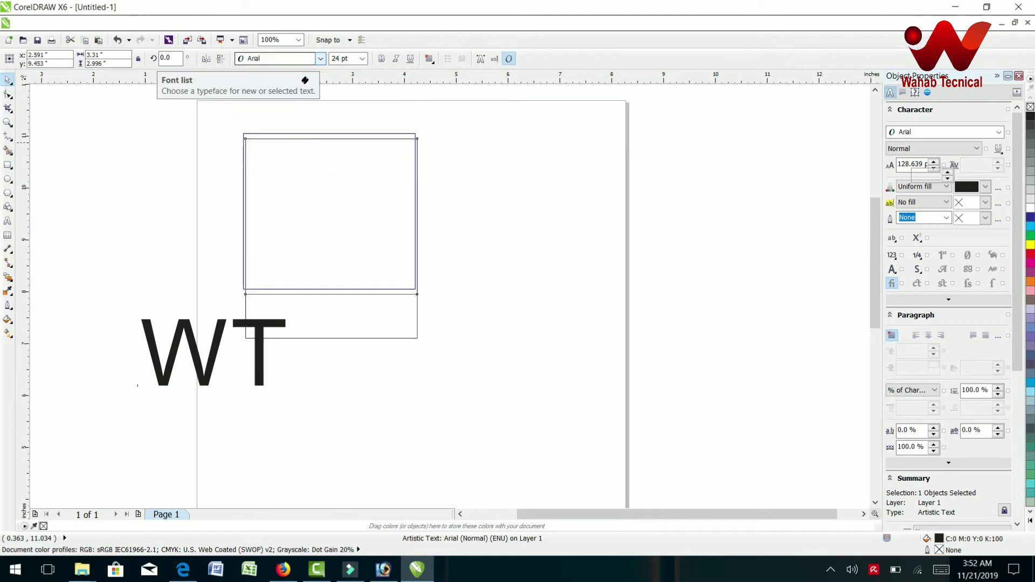
pyautogui.moveTo(299, 157); pyautogui.dragTo(330, 162)
pyautogui.press('Down')
pyautogui.moveTo(599, 133); pyautogui.dragTo(565, 170)
pyautogui.hotkey('ctrl', 'z')
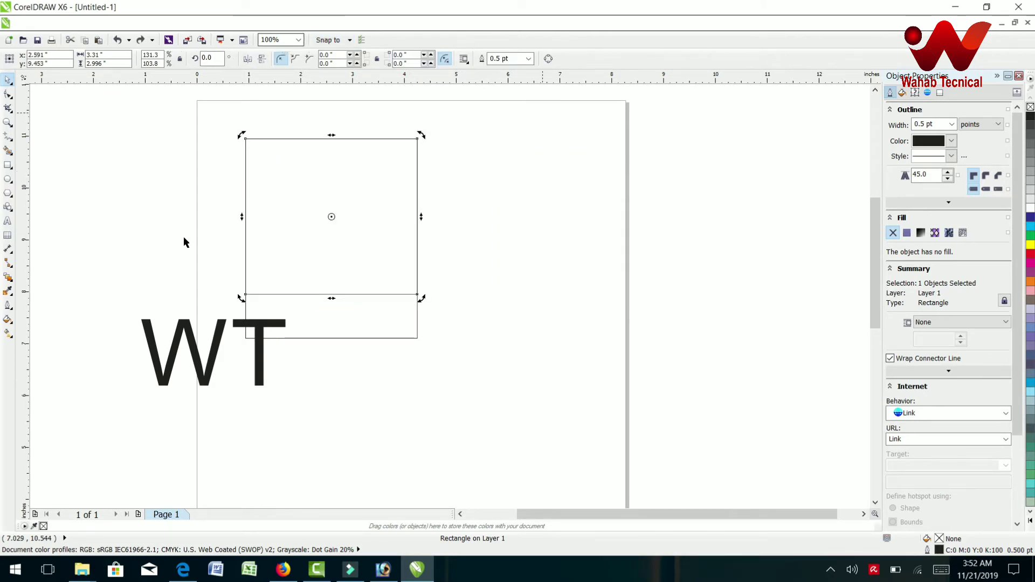
# Step: Set the WT text's font to Arial Black and move it just below the rectangles
pyautogui.click(186, 348)
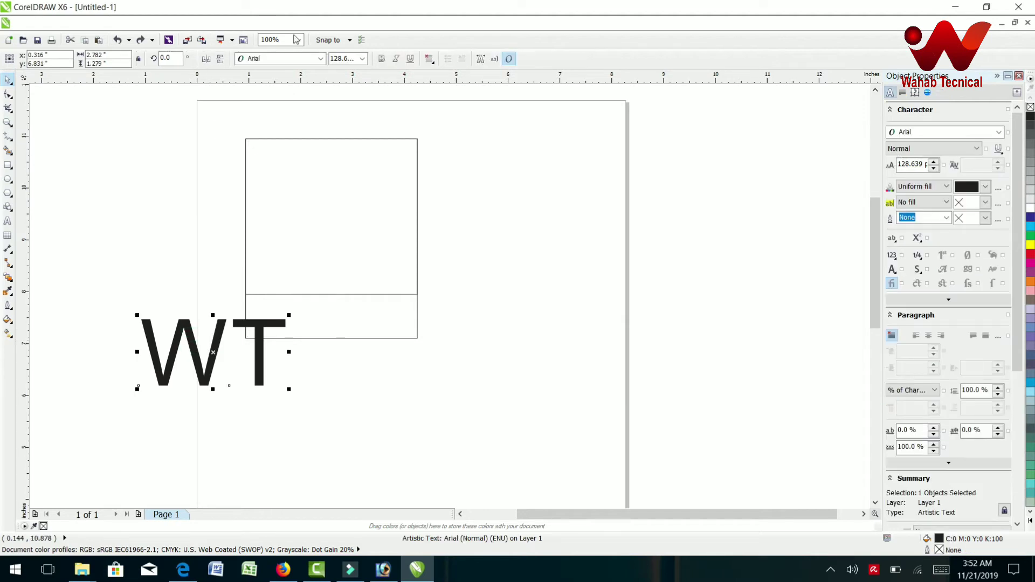
pyautogui.click(320, 59)
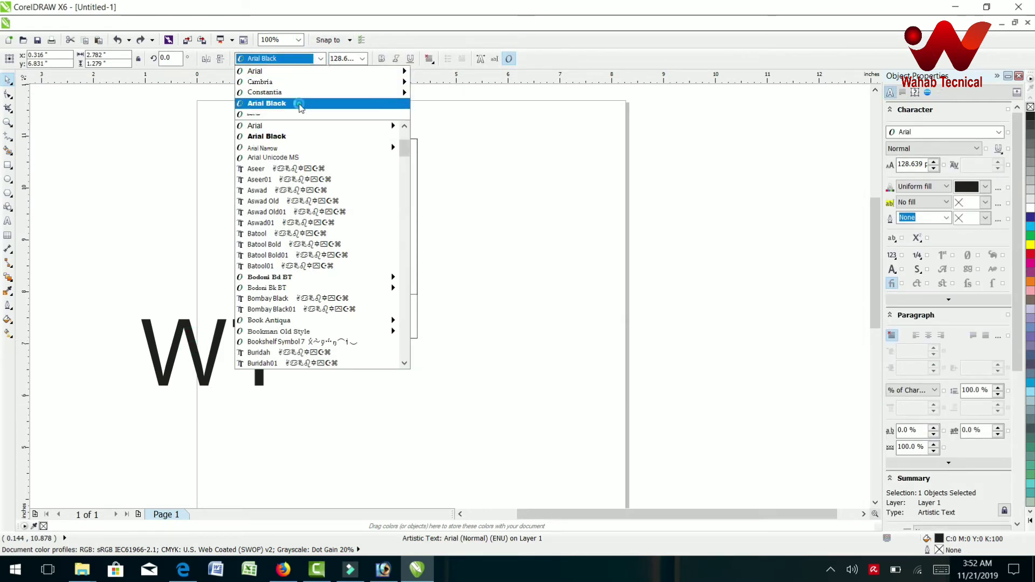
pyautogui.click(297, 103)
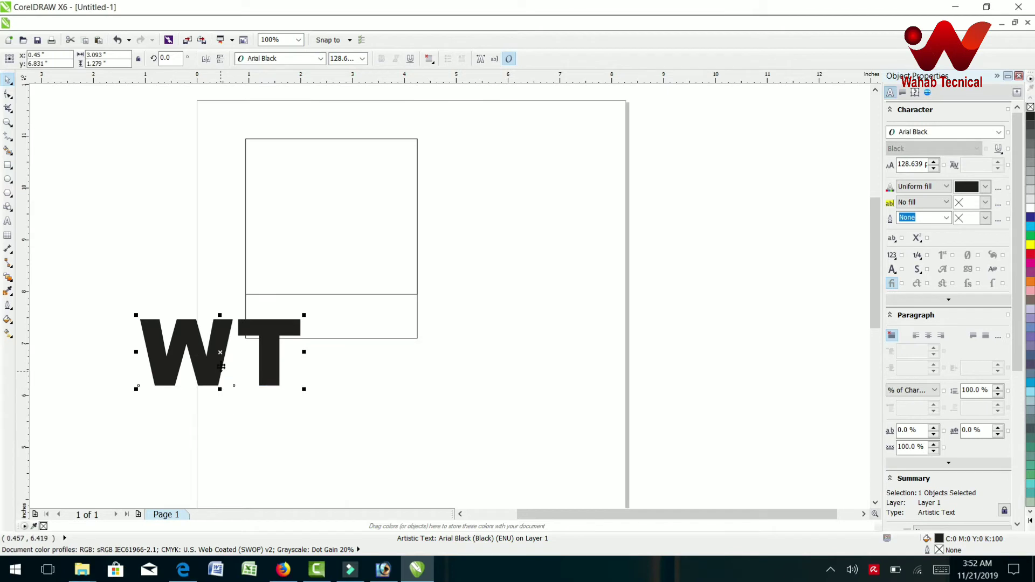
pyautogui.moveTo(222, 351); pyautogui.dragTo(226, 396)
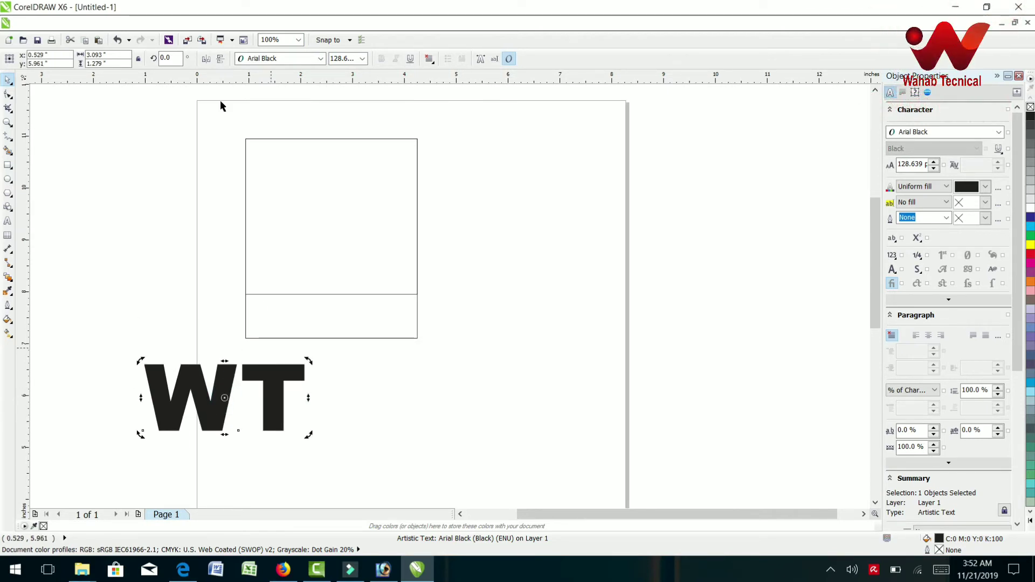
# Step: Break the WT text apart and place the T centred above the W, rotated to about 357.9 degrees
pyautogui.click(165, 25)
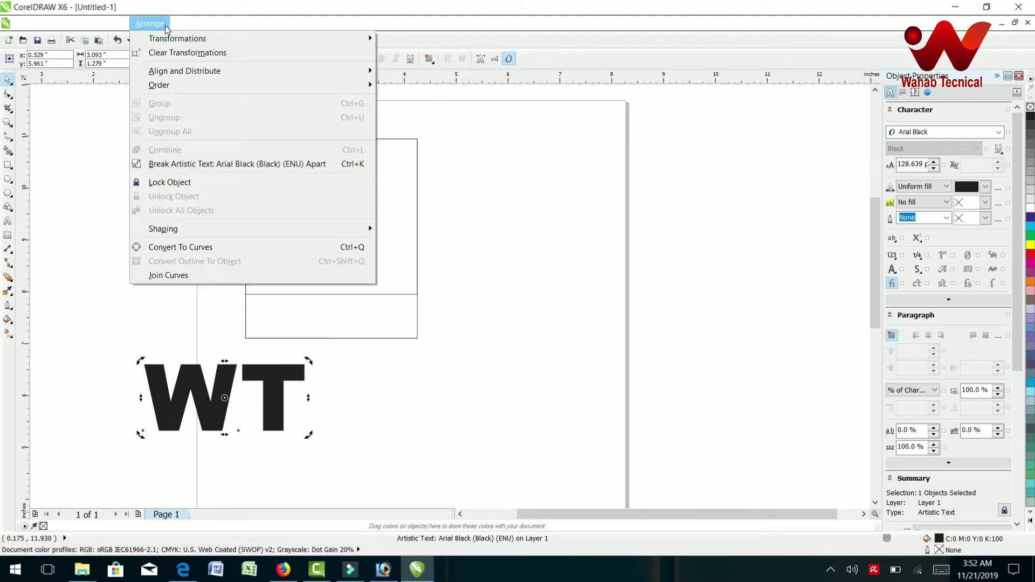
pyautogui.click(166, 165)
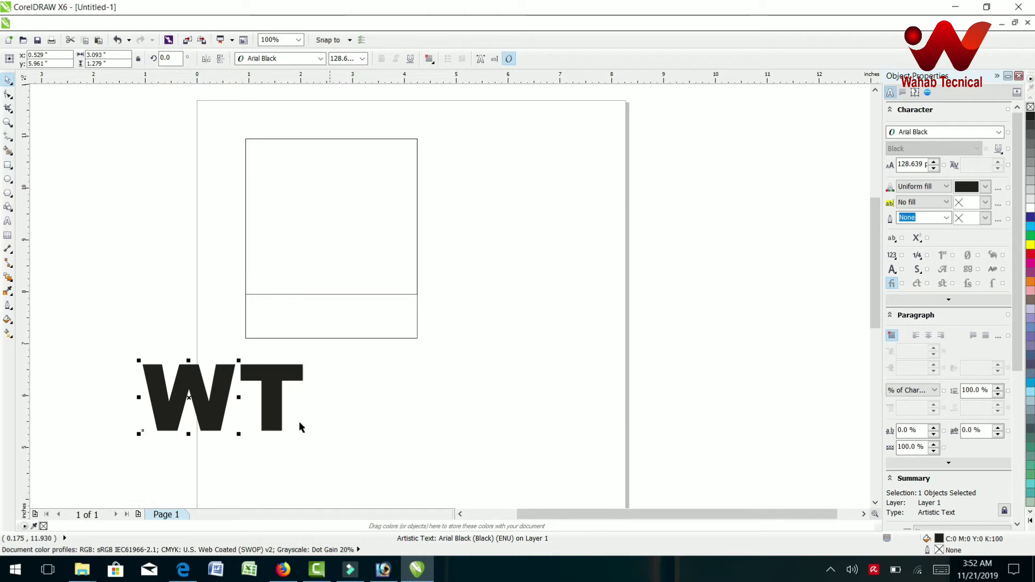
pyautogui.click(273, 412)
pyautogui.click(285, 374)
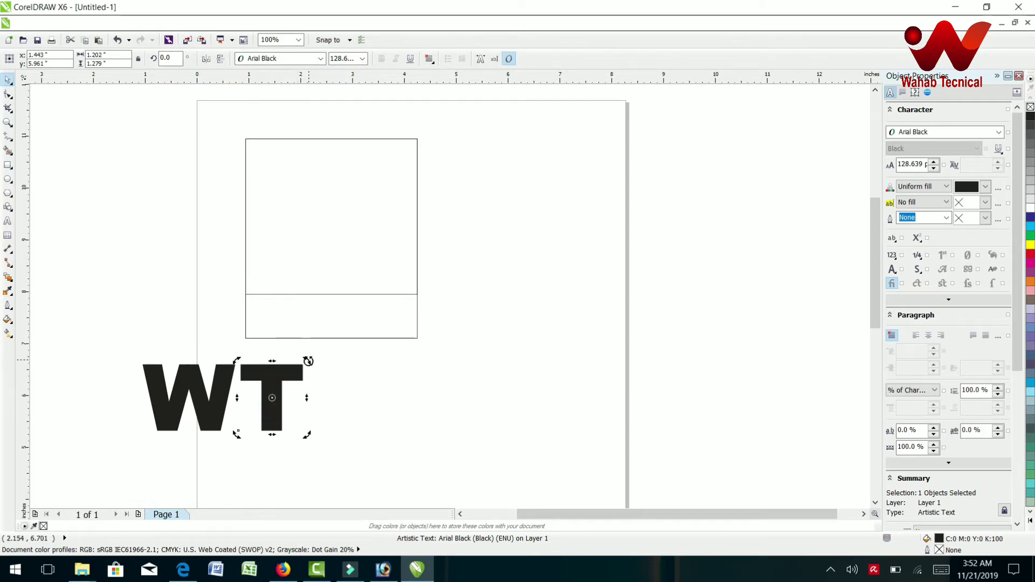
pyautogui.moveTo(308, 360); pyautogui.dragTo(208, 333)
pyautogui.rightClick(198, 334)
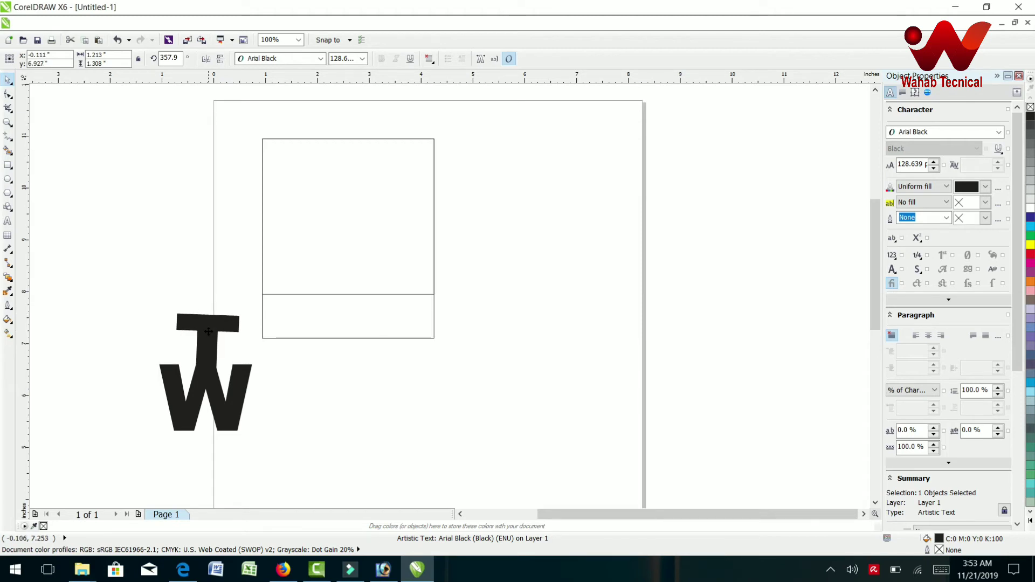
pyautogui.click(373, 457)
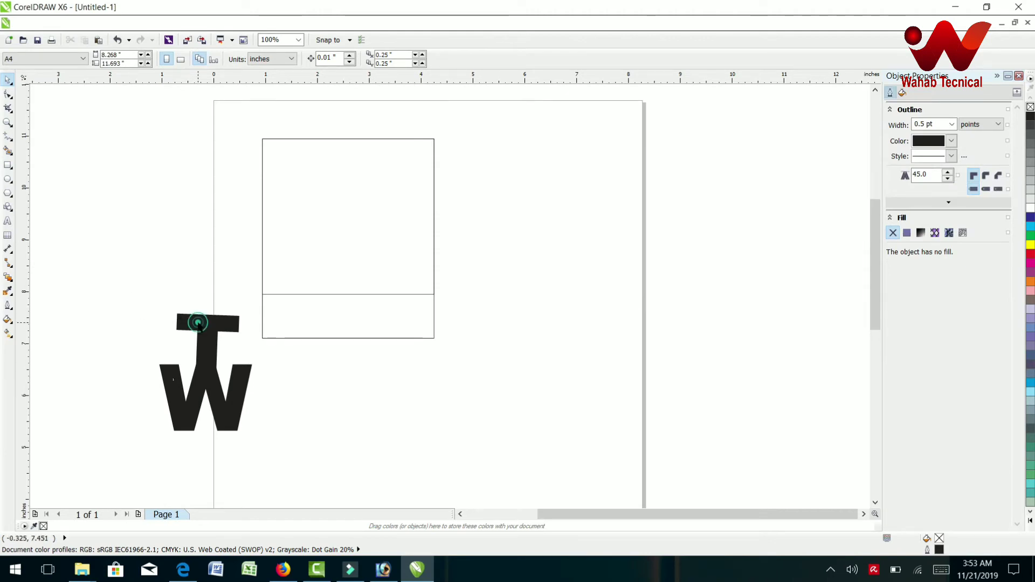
# Step: Fill the letter T with red and the letter W with green
pyautogui.click(198, 325)
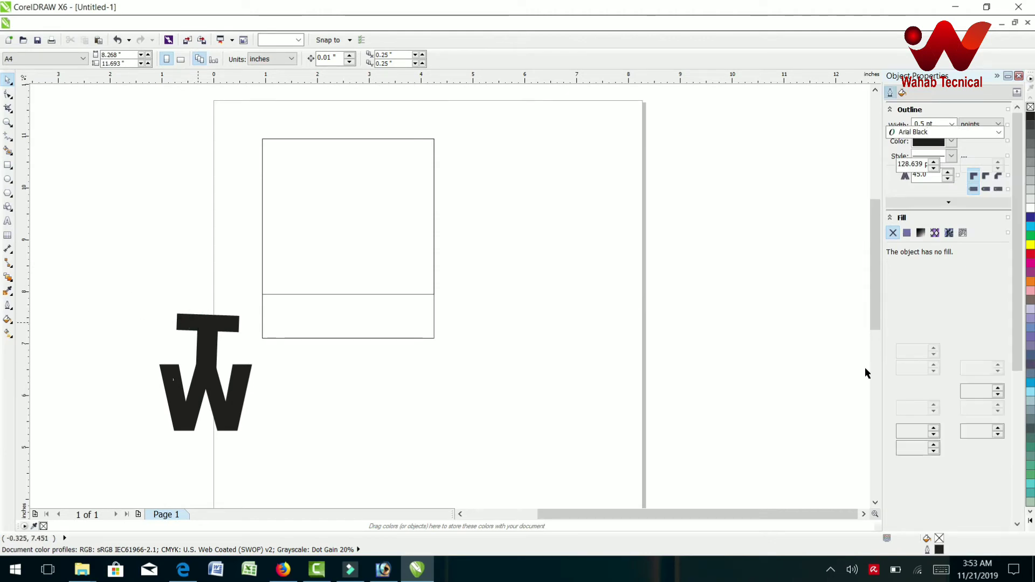
pyautogui.click(1031, 255)
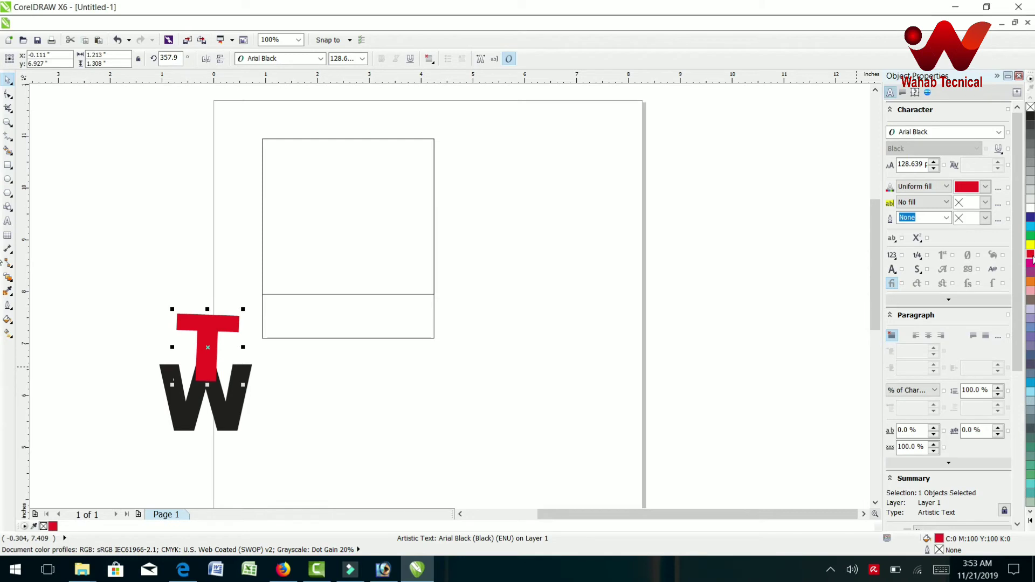
pyautogui.click(227, 425)
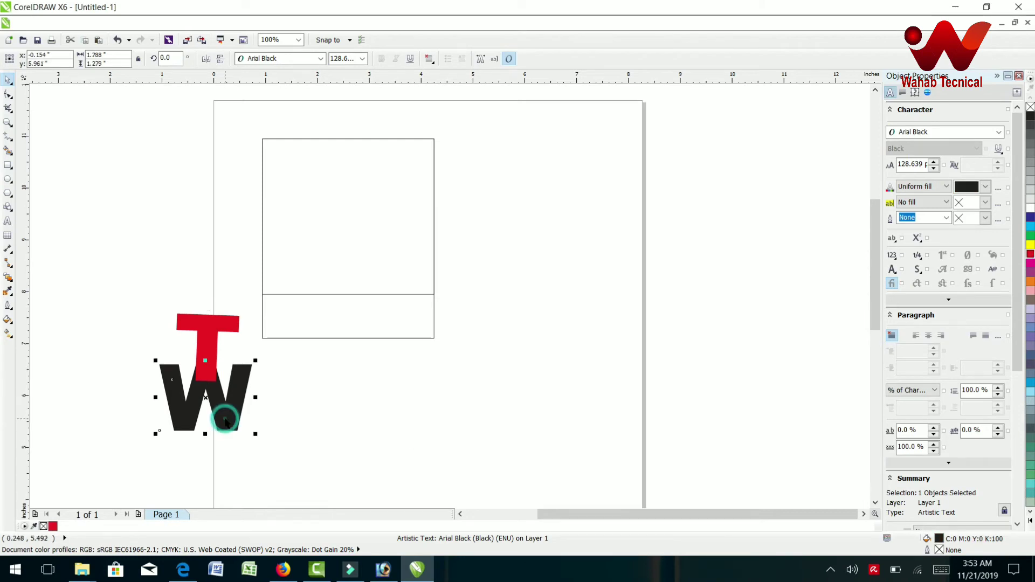
pyautogui.click(1030, 236)
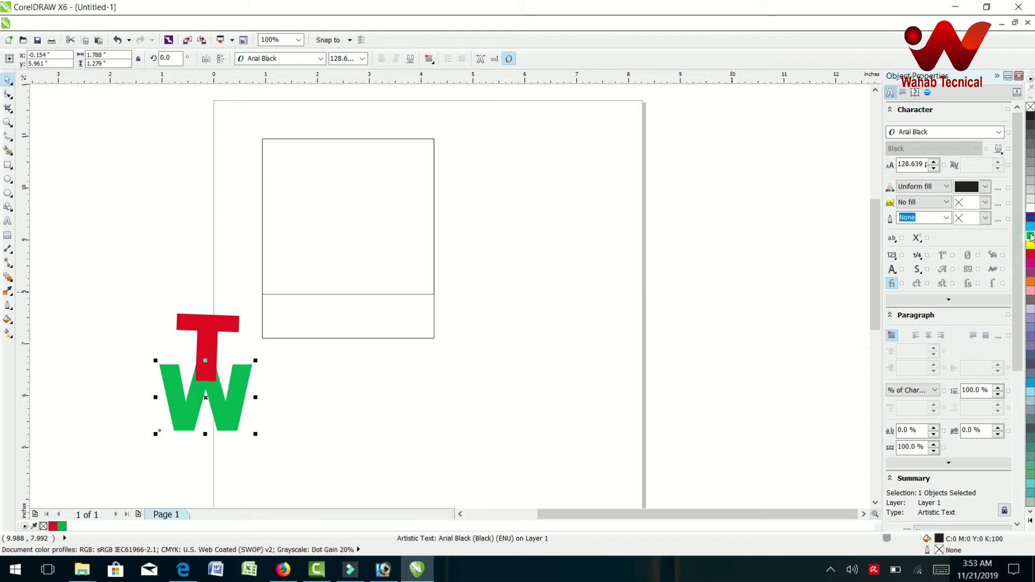
# Step: Send the red T behind the green W and nudge it slightly down so its stem overlaps the W
pyautogui.click(206, 325)
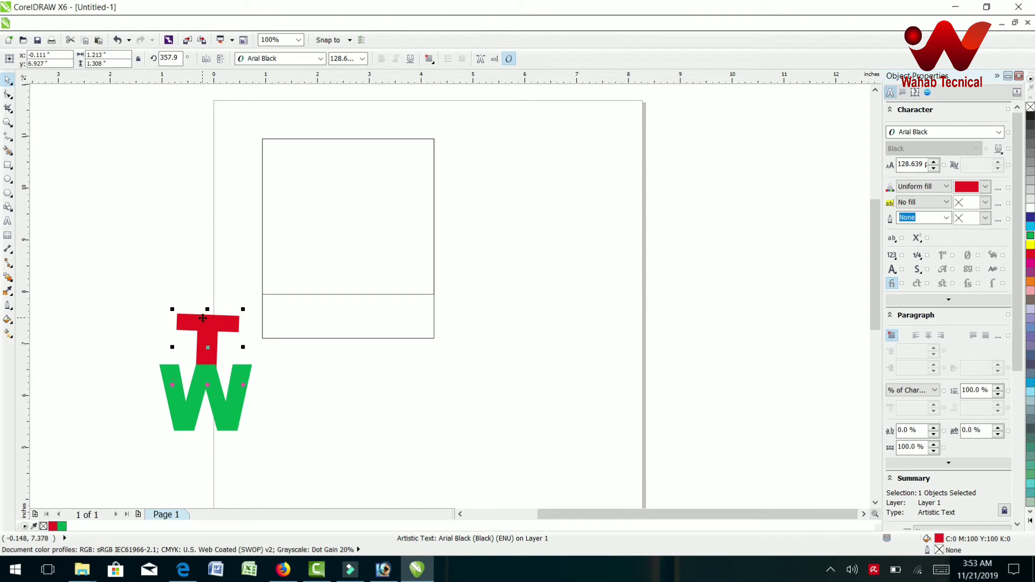
pyautogui.press('Down')
pyautogui.press('Down')
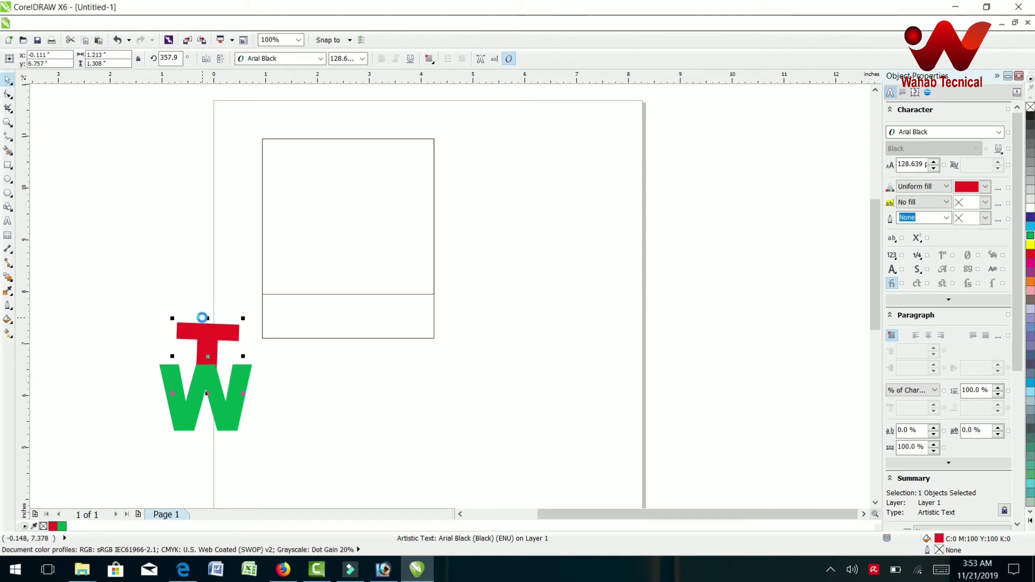
pyautogui.press('Up')
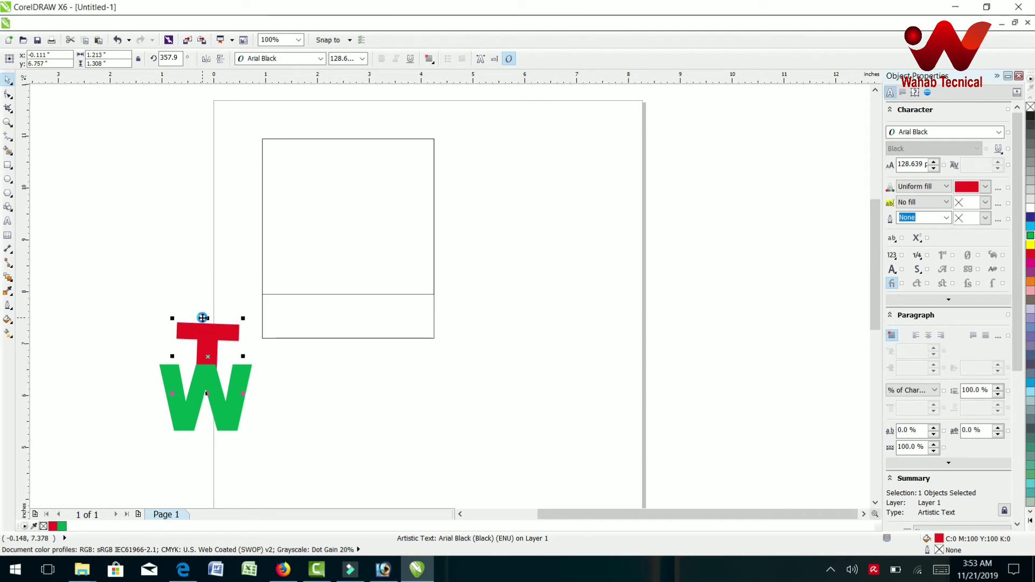
# Step: Move the red T and green W together into the upper rectangle
pyautogui.click(160, 240)
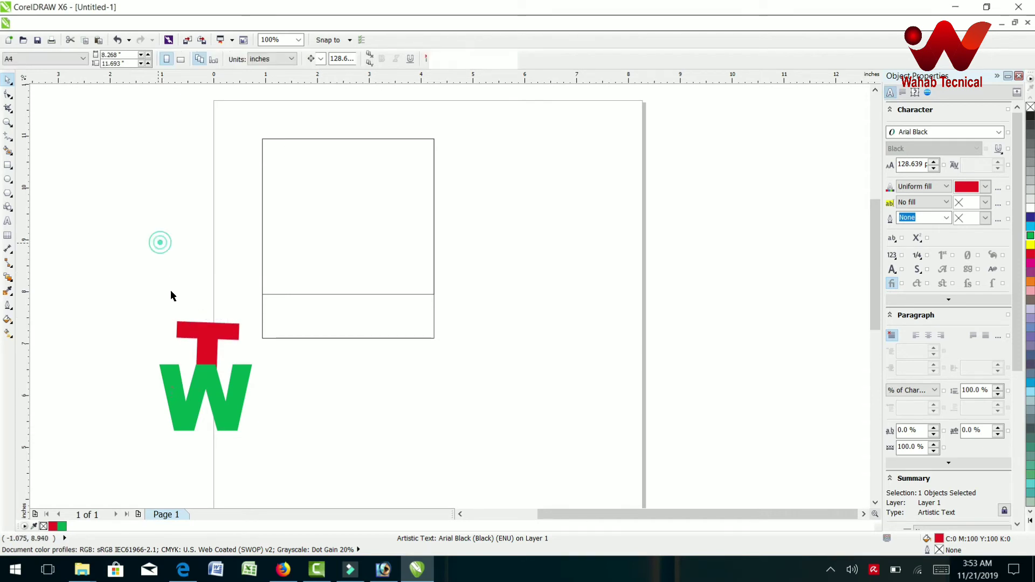
pyautogui.moveTo(99, 294); pyautogui.dragTo(273, 463)
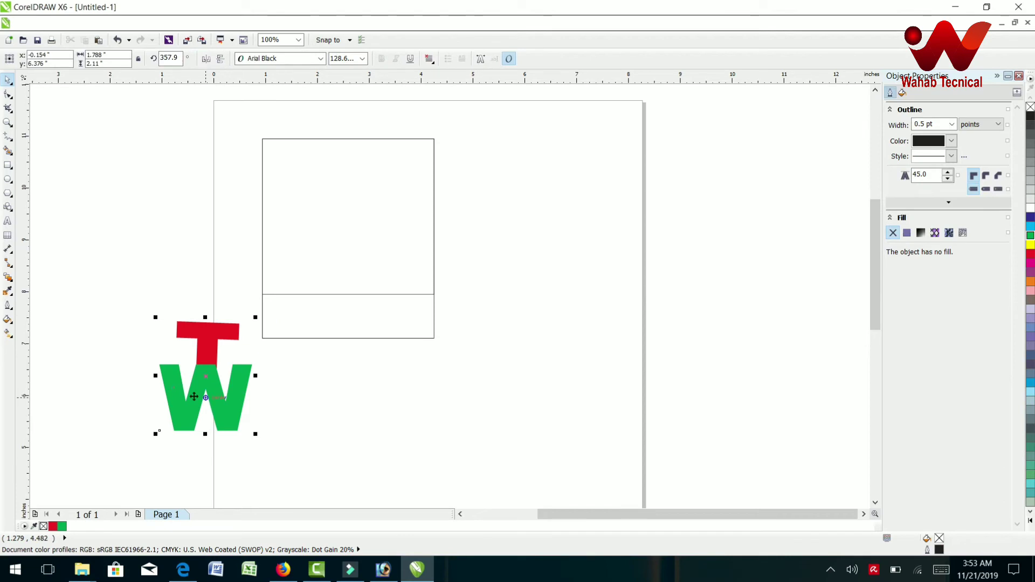
pyautogui.moveTo(206, 368); pyautogui.dragTo(351, 204)
pyautogui.moveTo(392, 264); pyautogui.dragTo(407, 273)
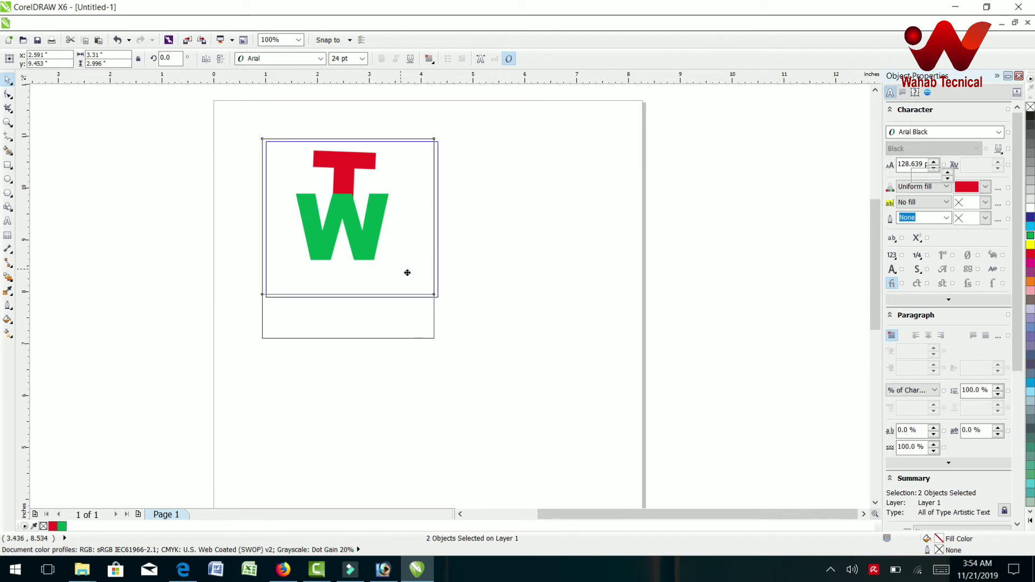
pyautogui.click(520, 404)
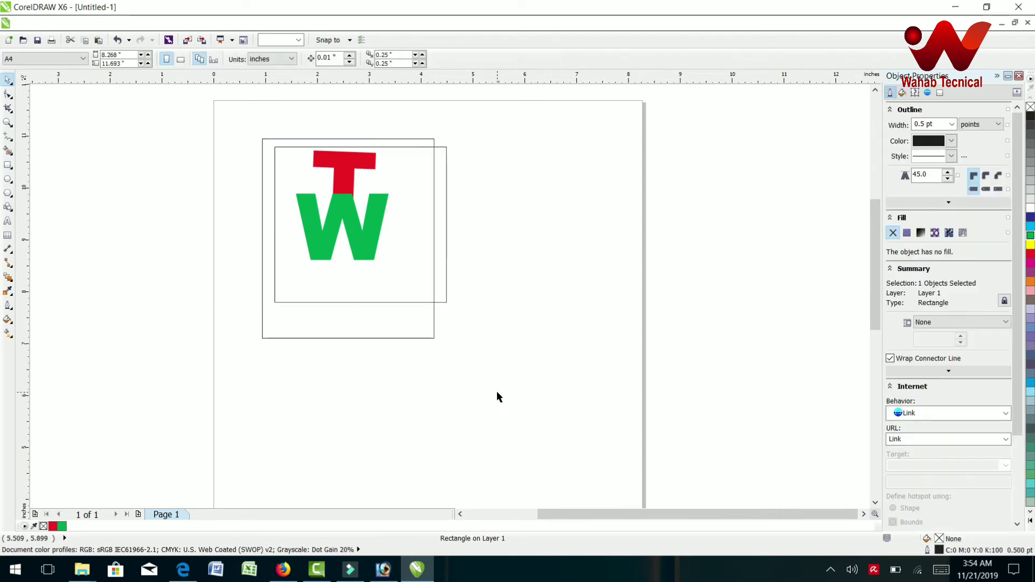
pyautogui.hotkey('ctrl', 'z')
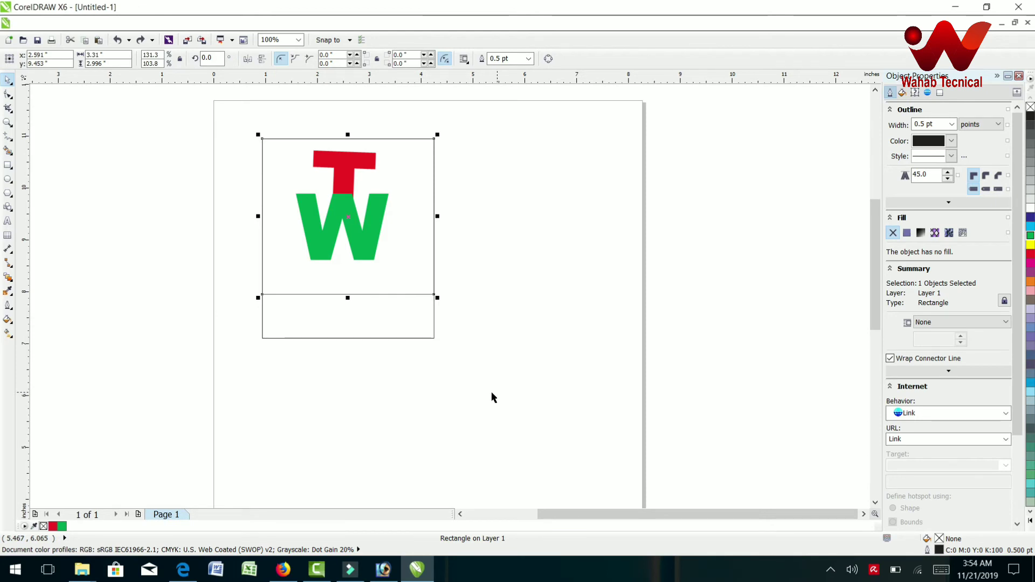
# Step: Group the T and W letters into one object
pyautogui.click(364, 231)
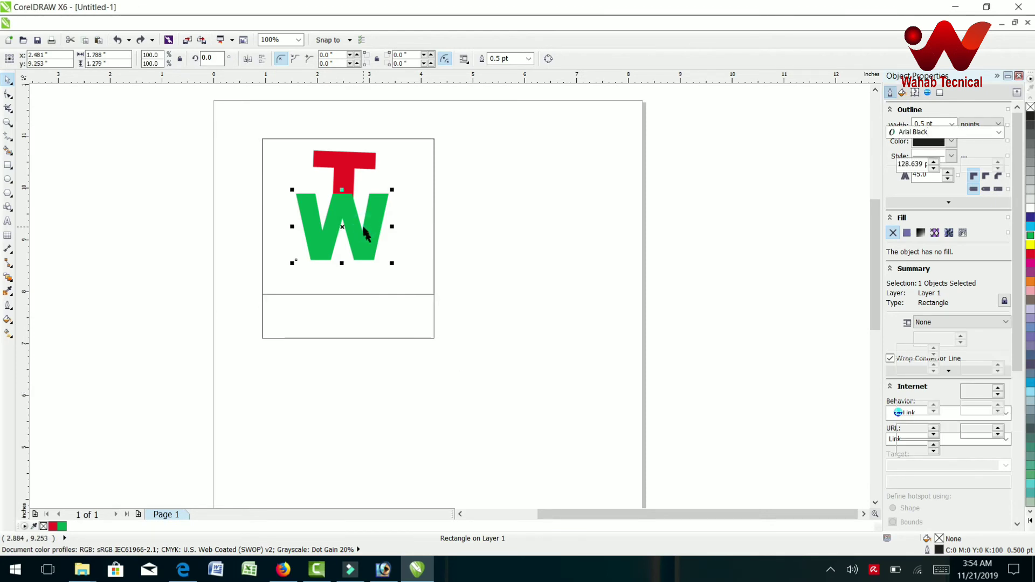
pyautogui.moveTo(465, 139); pyautogui.dragTo(263, 276)
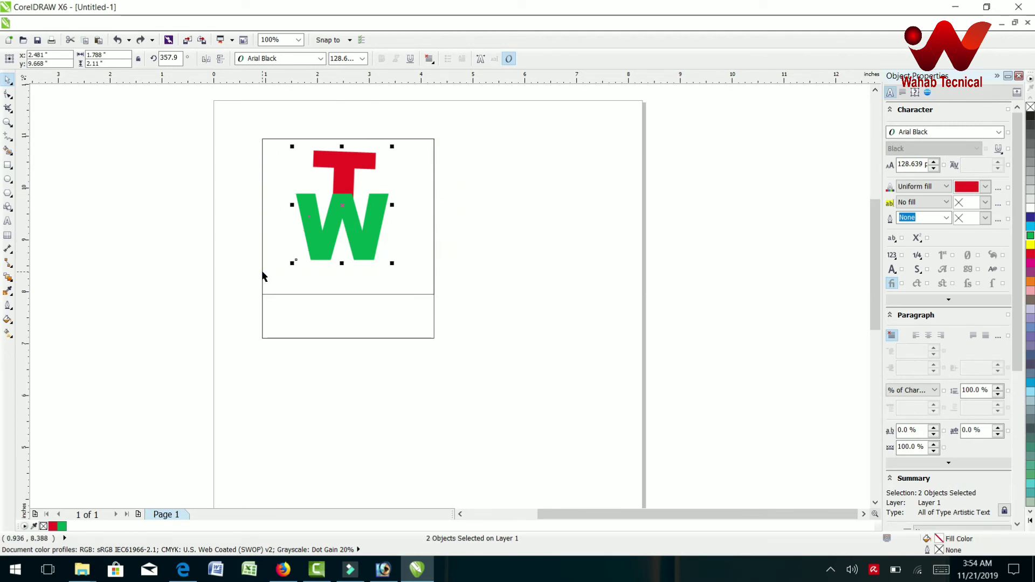
pyautogui.hotkey('ctrl', 'g')
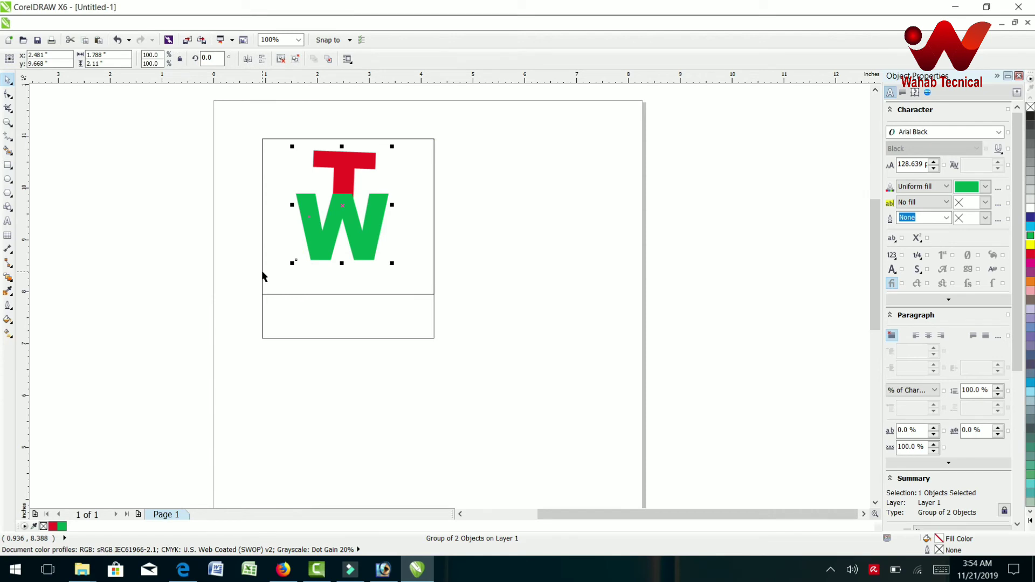
# Step: Scale the TW group to about 126% and nudge it left until it is centred in the upper rectangle
pyautogui.moveTo(392, 265); pyautogui.dragTo(431, 297)
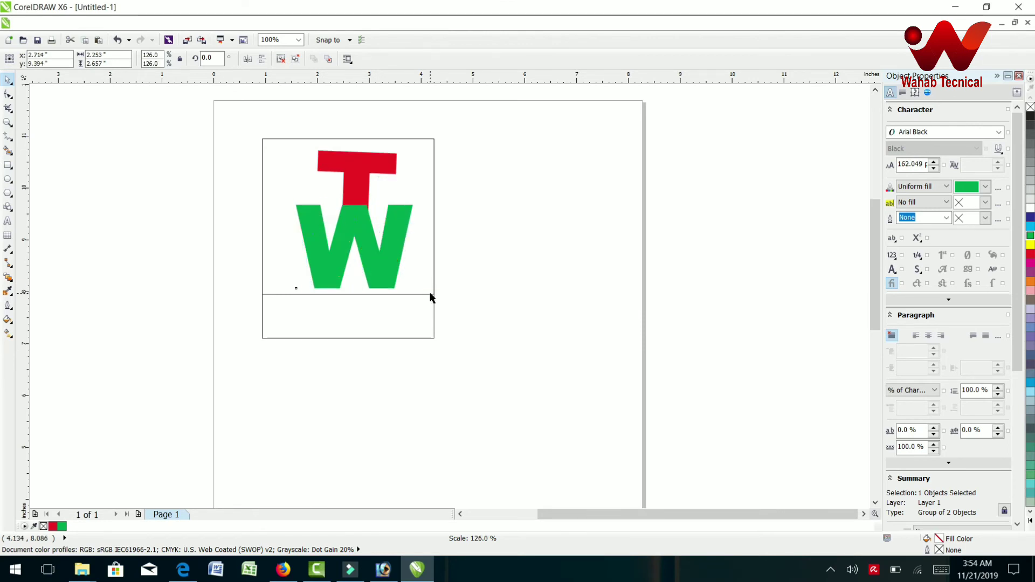
pyautogui.hotkey('ctrl', 'Left')
pyautogui.hotkey('ctrl', 'Left')
pyautogui.hotkey('ctrl', 'Left')
pyautogui.hotkey('ctrl', 'Left')
pyautogui.hotkey('ctrl', 'Left')
pyautogui.hotkey('ctrl', 'Left')
pyautogui.hotkey('ctrl', 'Left')
pyautogui.hotkey('ctrl', 'Left')
pyautogui.hotkey('ctrl', 'Left')
pyautogui.hotkey('ctrl', 'Left')
pyautogui.hotkey('ctrl', 'Left')
pyautogui.hotkey('ctrl', 'Left')
pyautogui.hotkey('ctrl', 'Left')
pyautogui.hotkey('ctrl', 'Left')
pyautogui.hotkey('ctrl', 'Left')
pyautogui.hotkey('ctrl', 'Left')
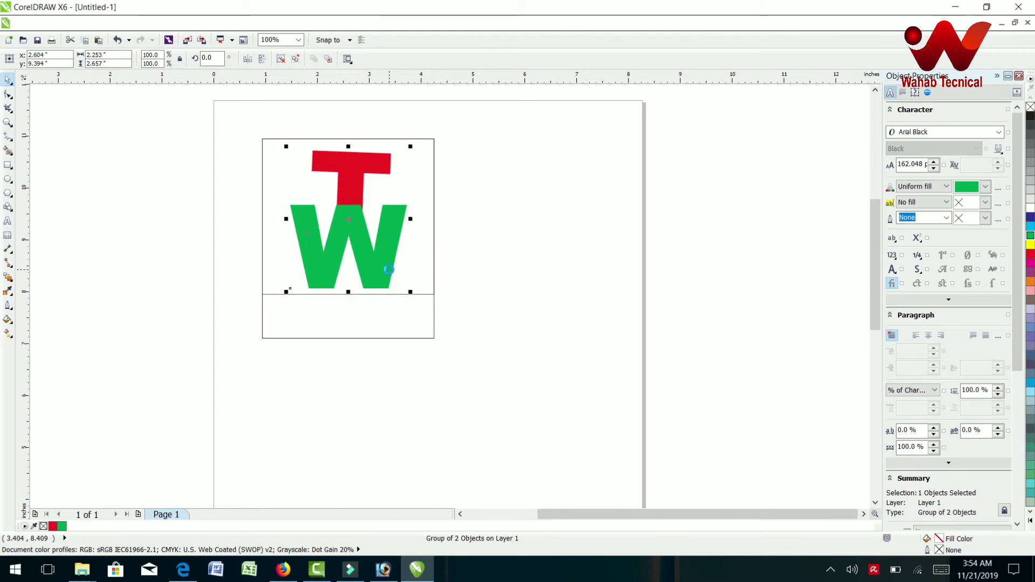
# Step: Try cyan, white and orange fills on the upper rectangle and settle on red
pyautogui.click(433, 162)
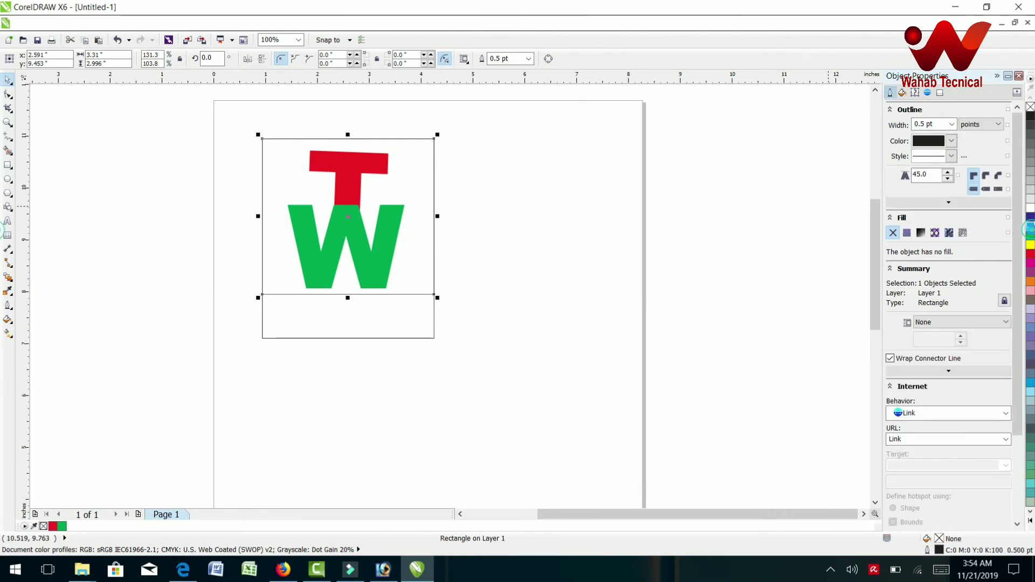
pyautogui.click(1031, 229)
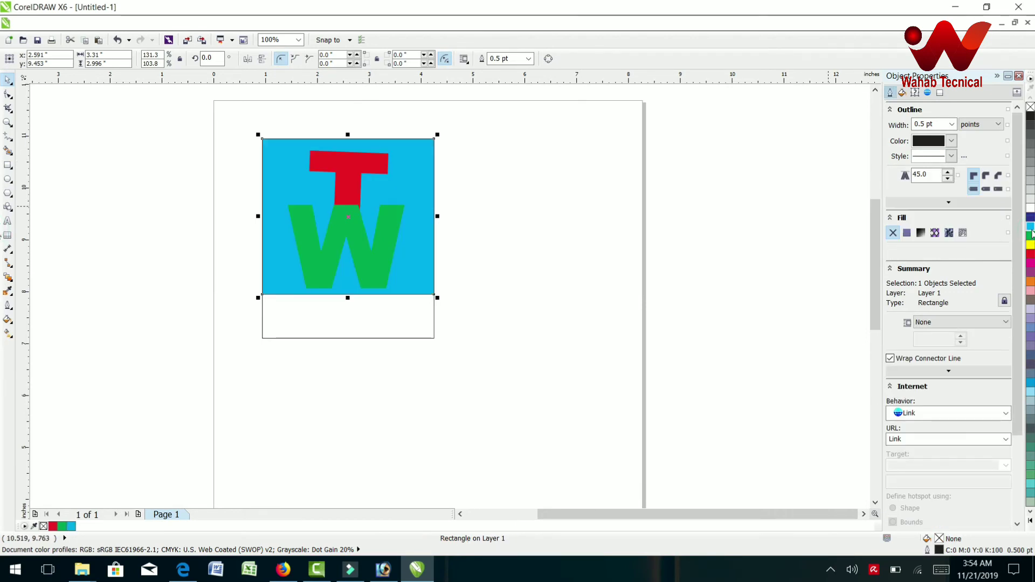
pyautogui.click(1031, 202)
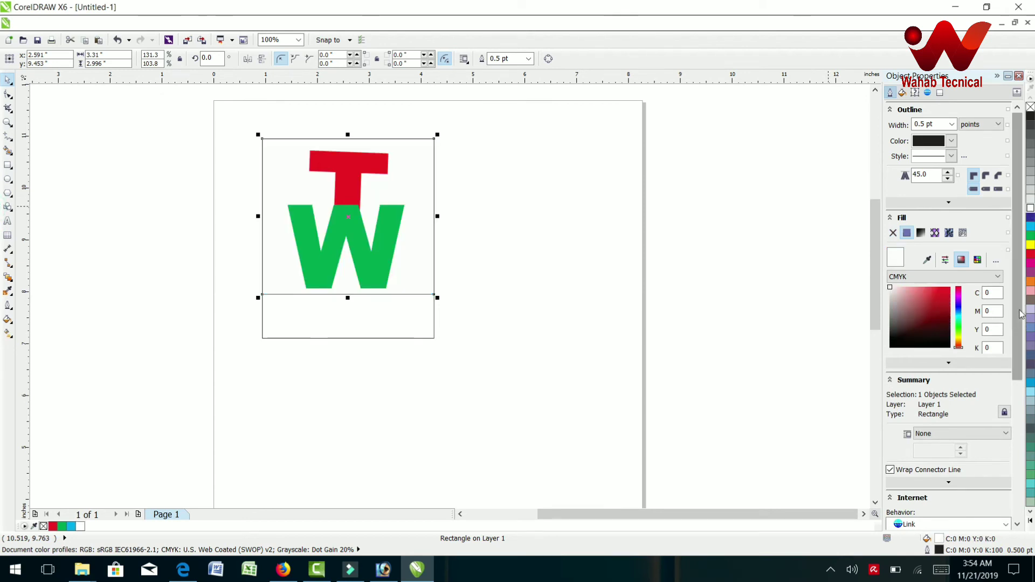
pyautogui.click(1030, 284)
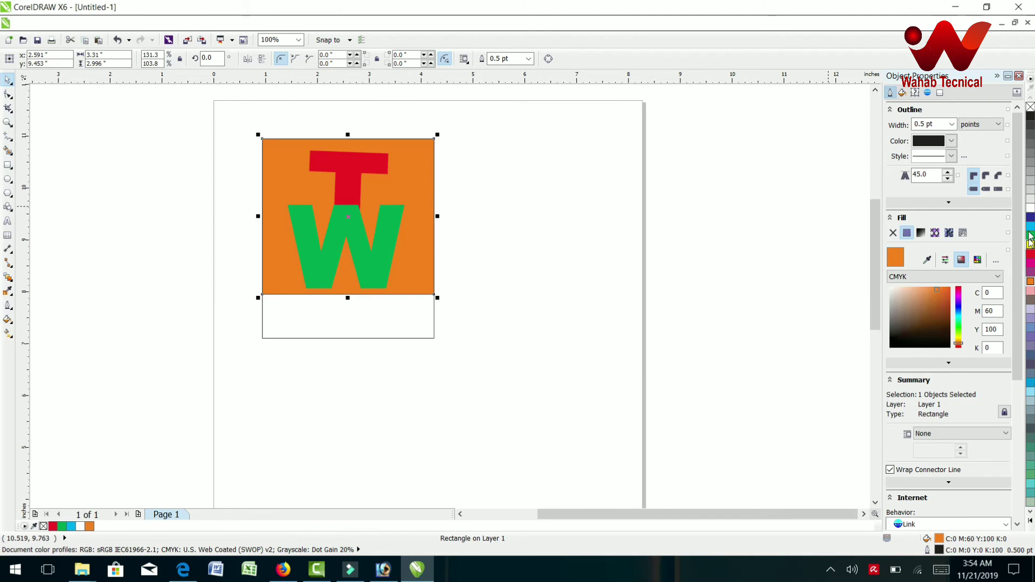
pyautogui.click(1031, 256)
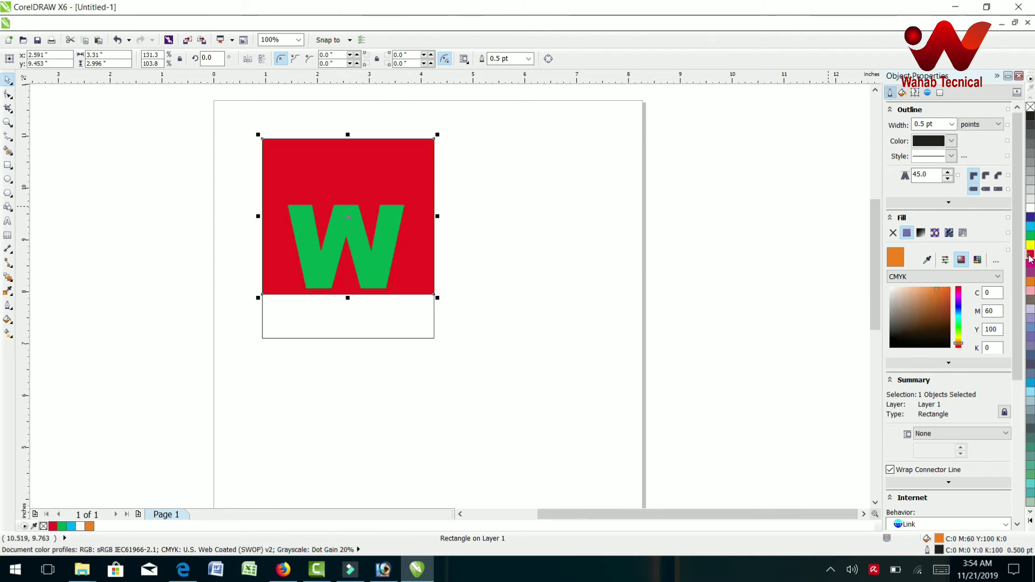
# Step: Fill the TW letter group with white and deselect it
pyautogui.click(356, 162)
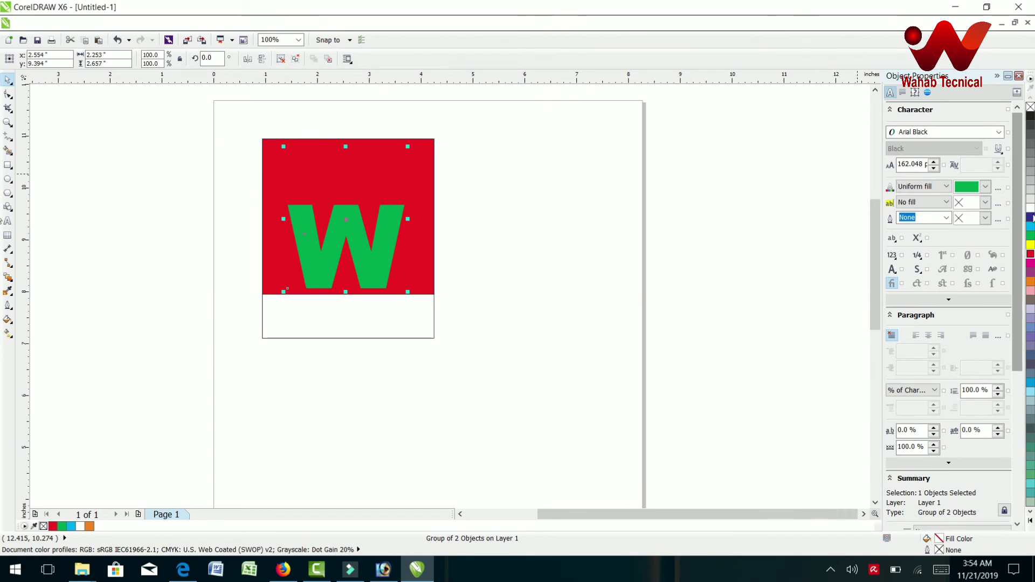
pyautogui.click(1031, 208)
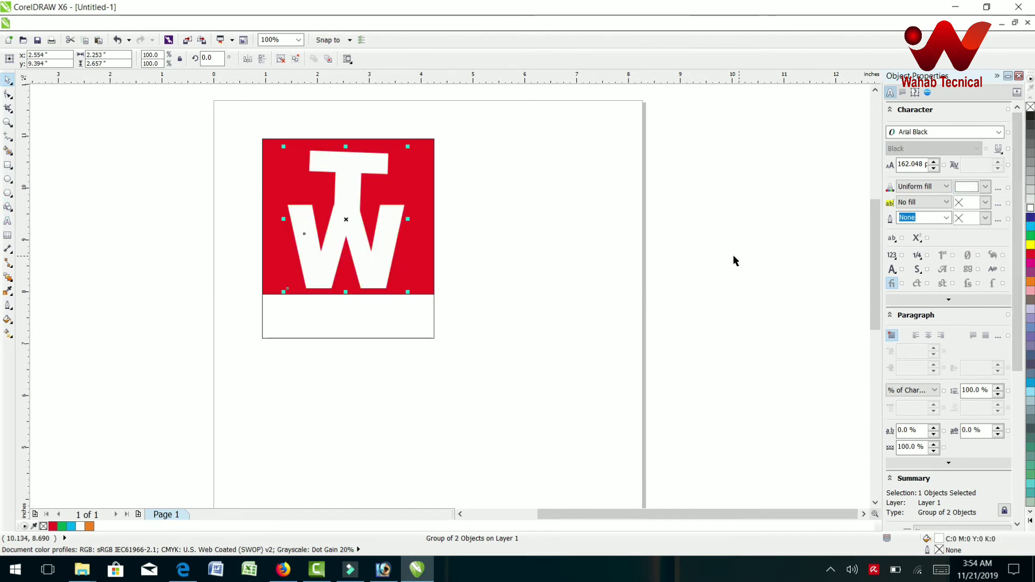
pyautogui.click(636, 256)
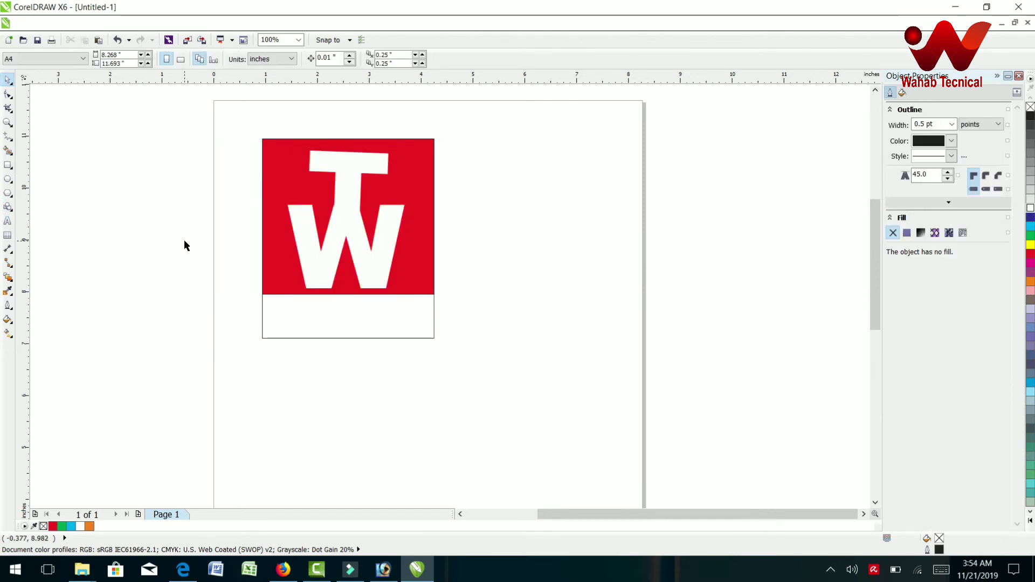
# Step: Add the artistic text "Technical" beside the page, left of the red rectangle
pyautogui.click(10, 224)
pyautogui.click(132, 262)
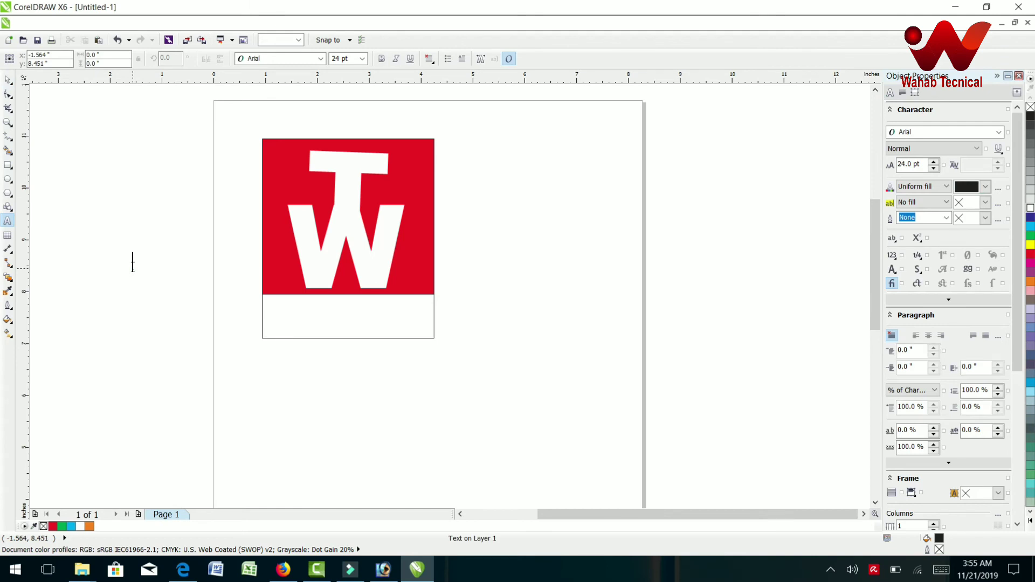
pyautogui.write('Technical')
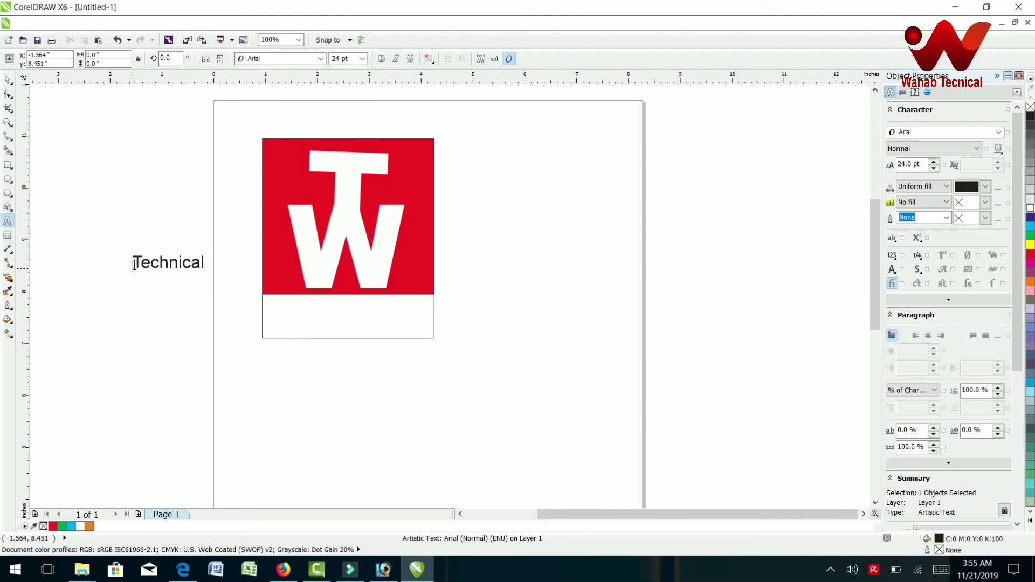
# Step: Set the font of the "Technical" text to Arial Black
pyautogui.click(321, 59)
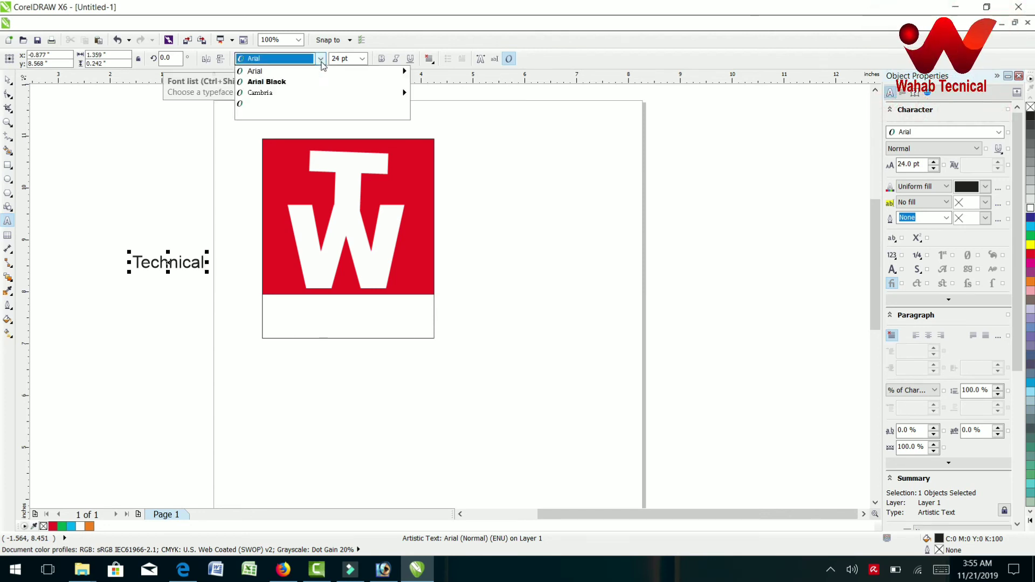
pyautogui.click(296, 135)
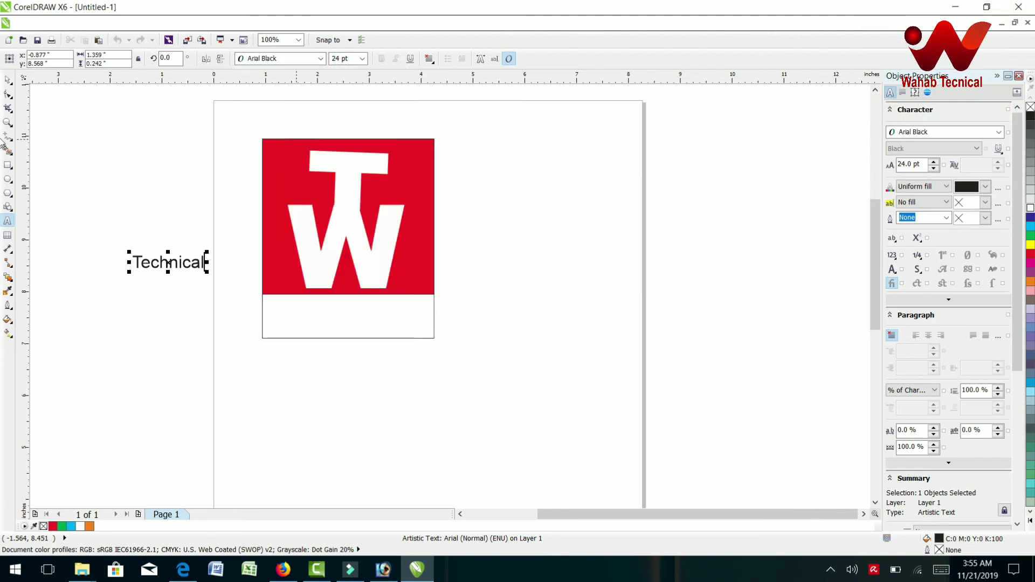
pyautogui.scroll(1, 250, 59)
pyautogui.click(320, 58)
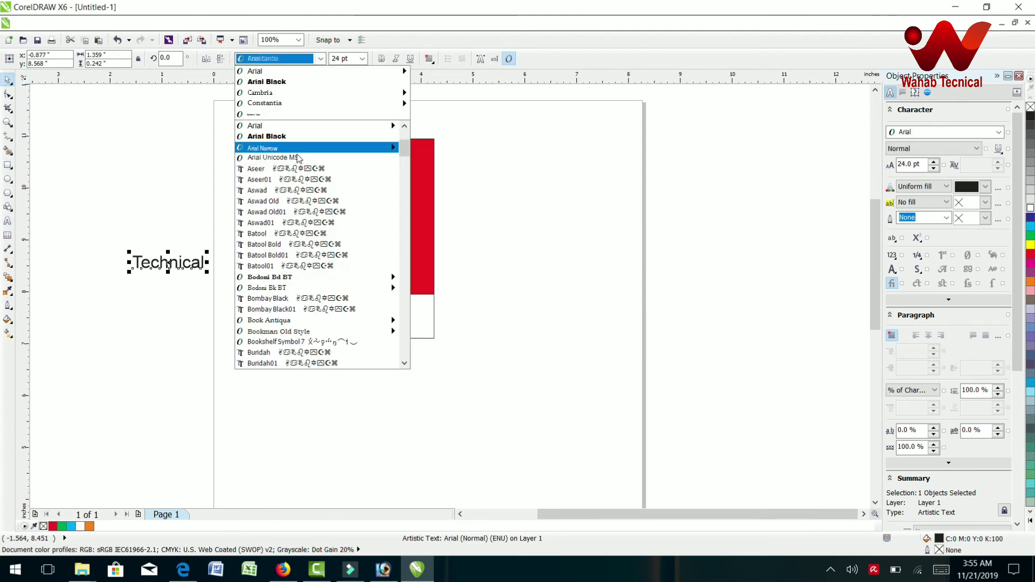
pyautogui.moveTo(298, 147)
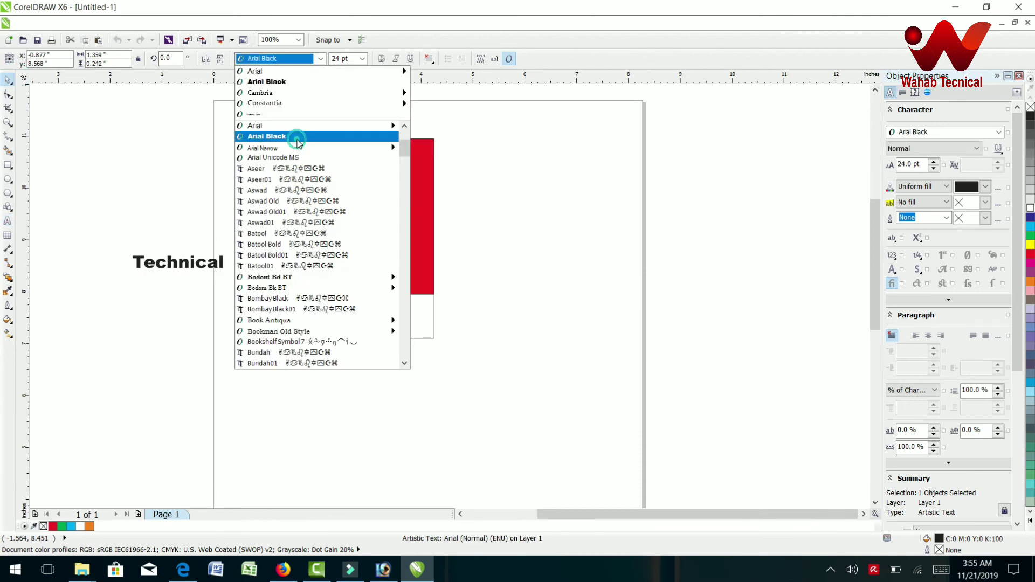
pyautogui.click(296, 136)
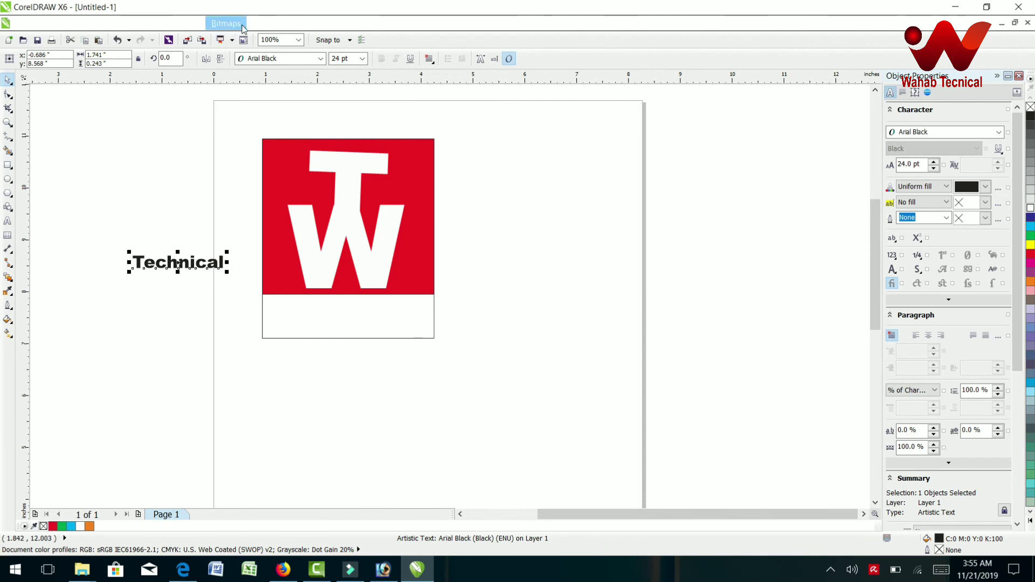
# Step: Change the case of the "Technical" text to UPPERCASE
pyautogui.click(260, 25)
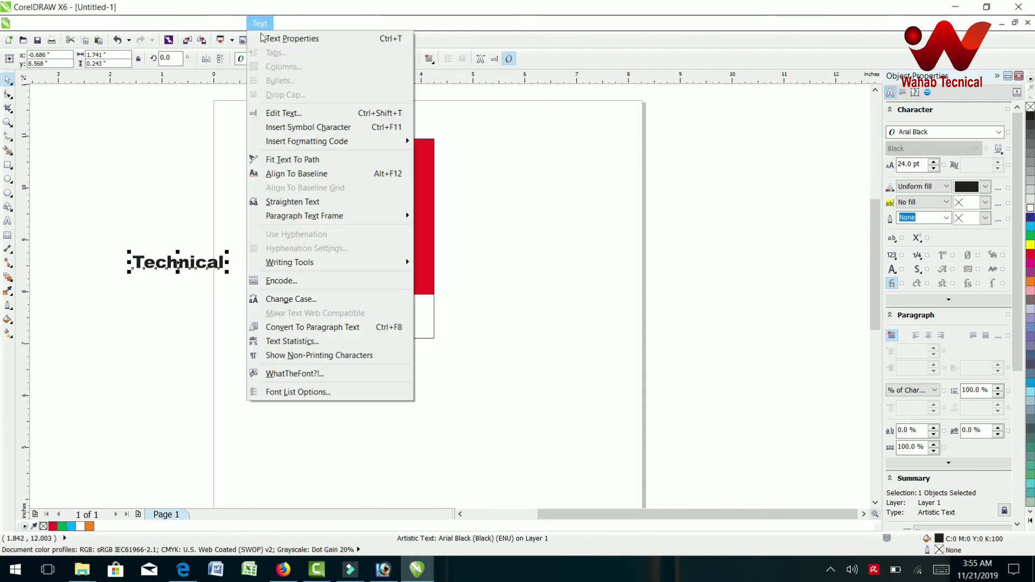
pyautogui.click(280, 299)
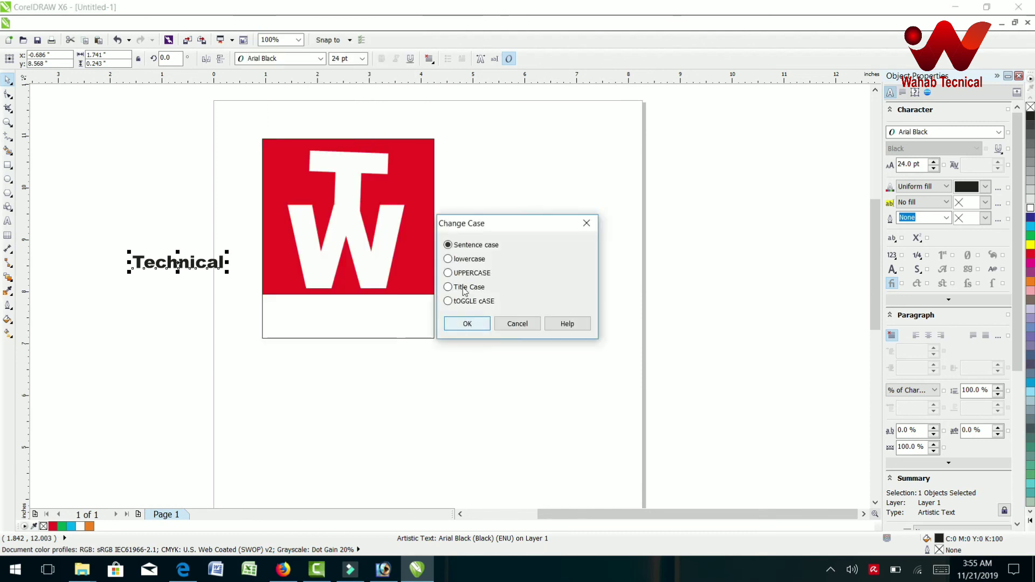
pyautogui.click(452, 273)
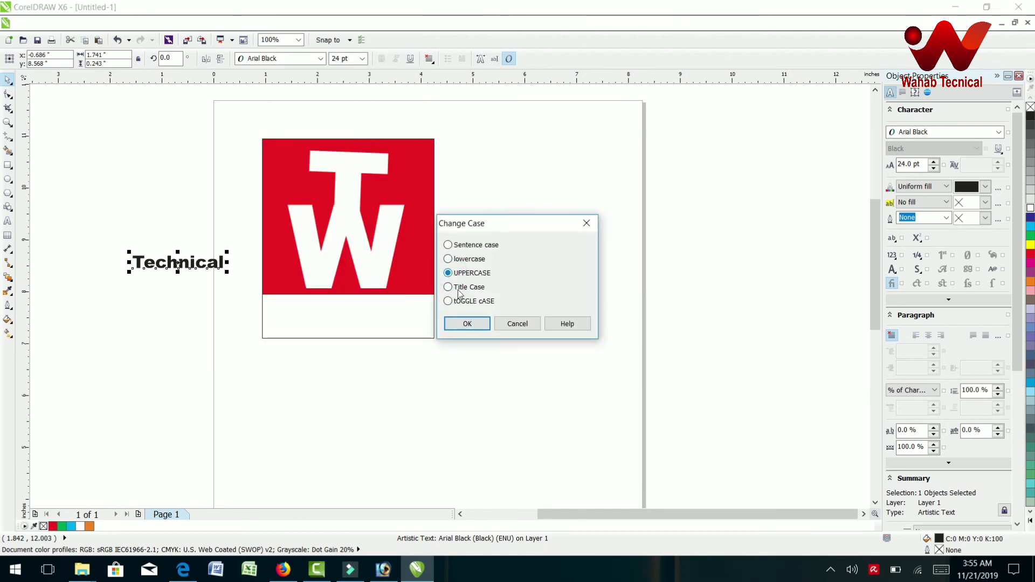
pyautogui.click(462, 323)
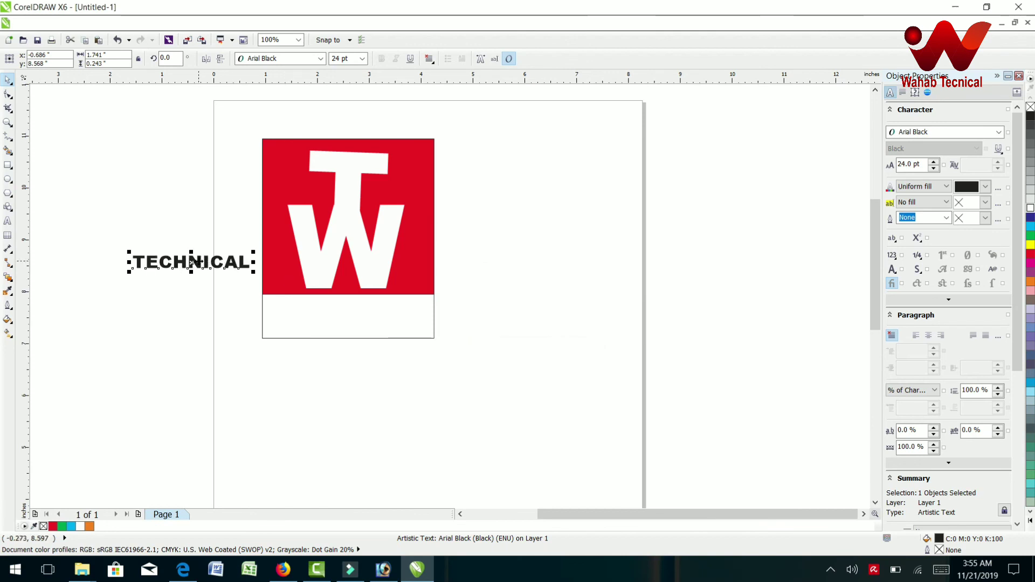
# Step: Move the TECHNICAL text into the lower rectangle and enlarge it to about 34.5 pt so it spans the rectangle's width
pyautogui.moveTo(194, 262); pyautogui.dragTo(325, 308)
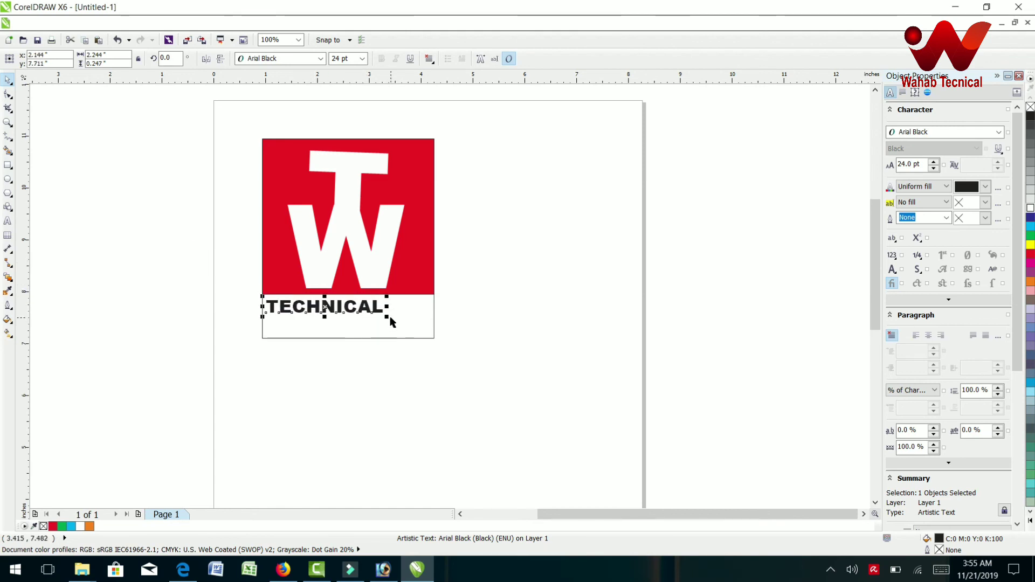
pyautogui.moveTo(388, 316); pyautogui.dragTo(437, 344)
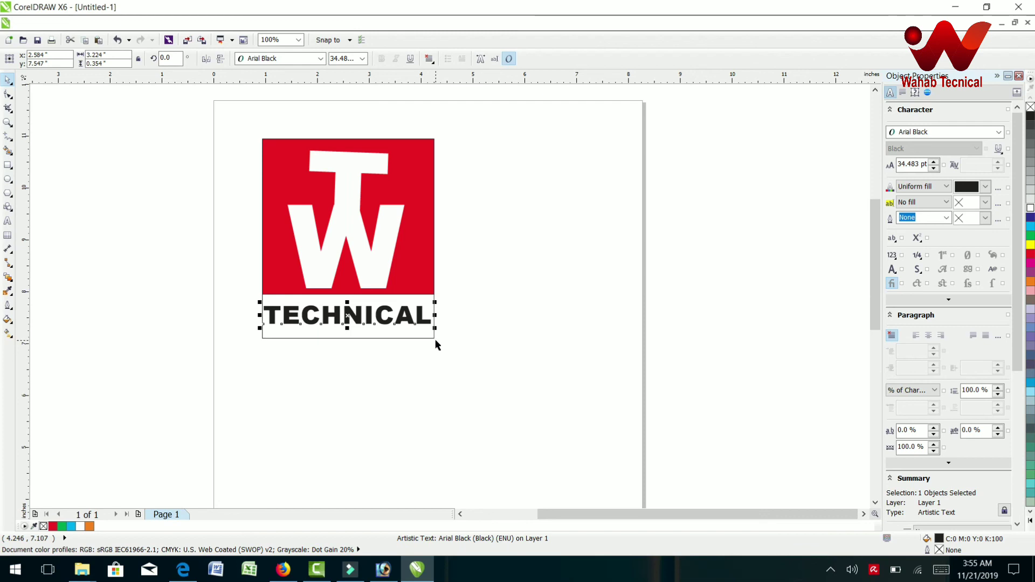
pyautogui.click(503, 250)
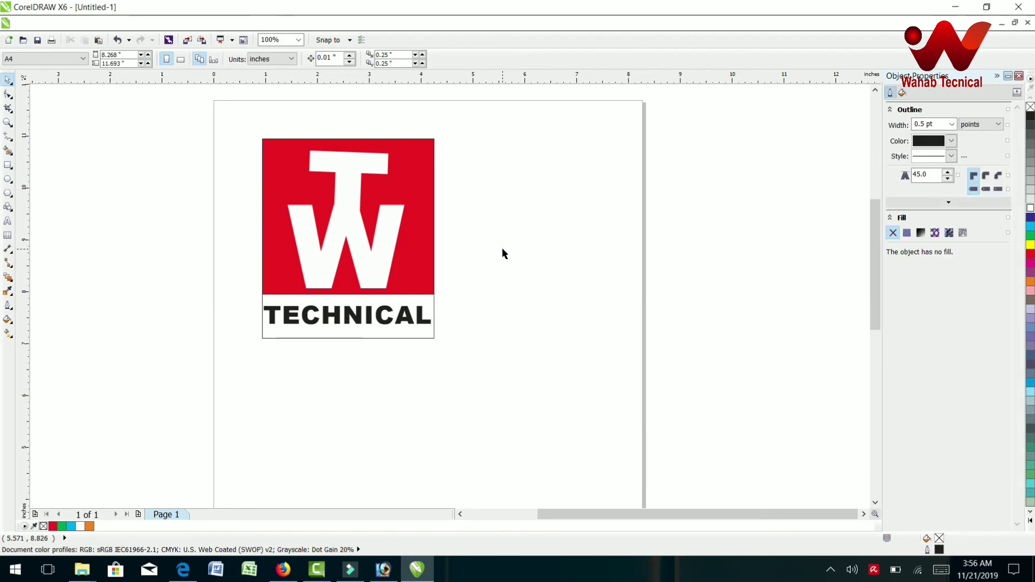